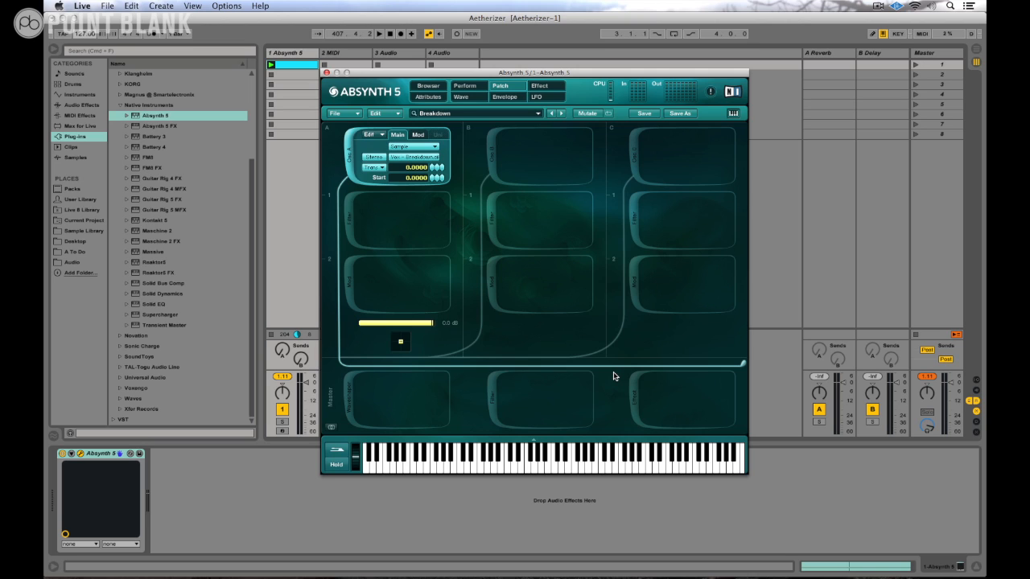
Start playback, enable the master Effect module with the Aetherizer effect, and open its parameters
key("space")
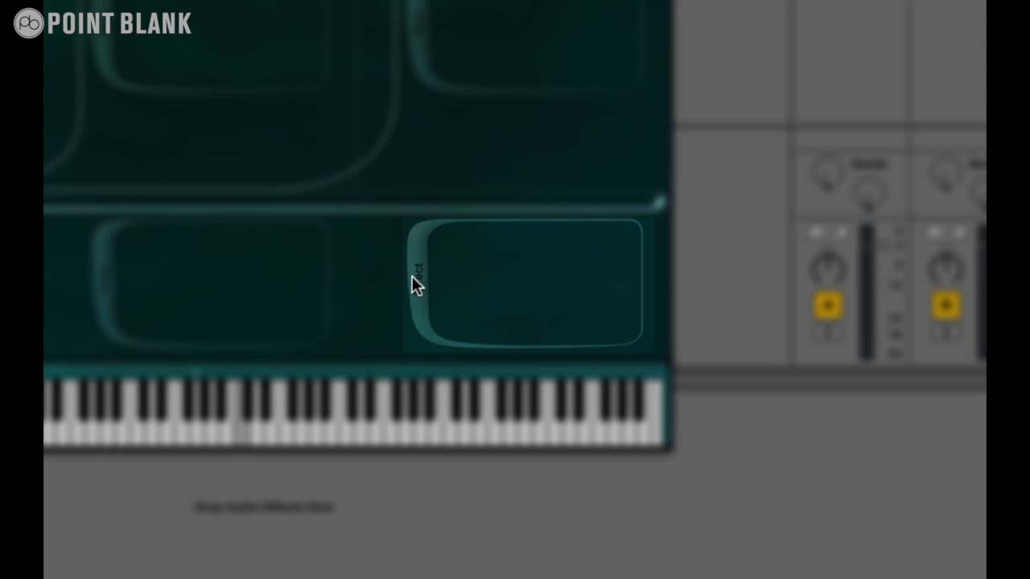
left_click(413, 277)
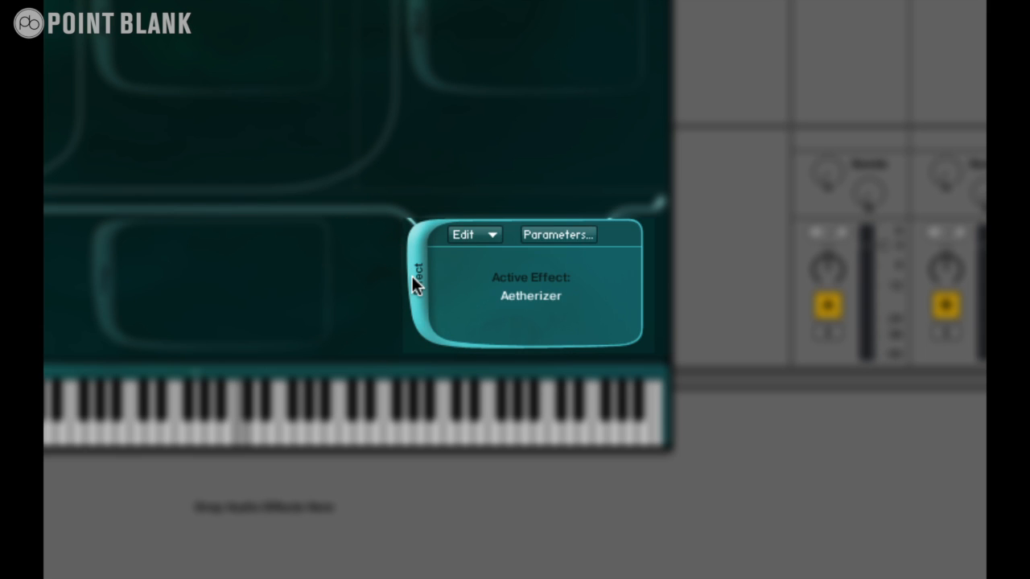
left_click(555, 234)
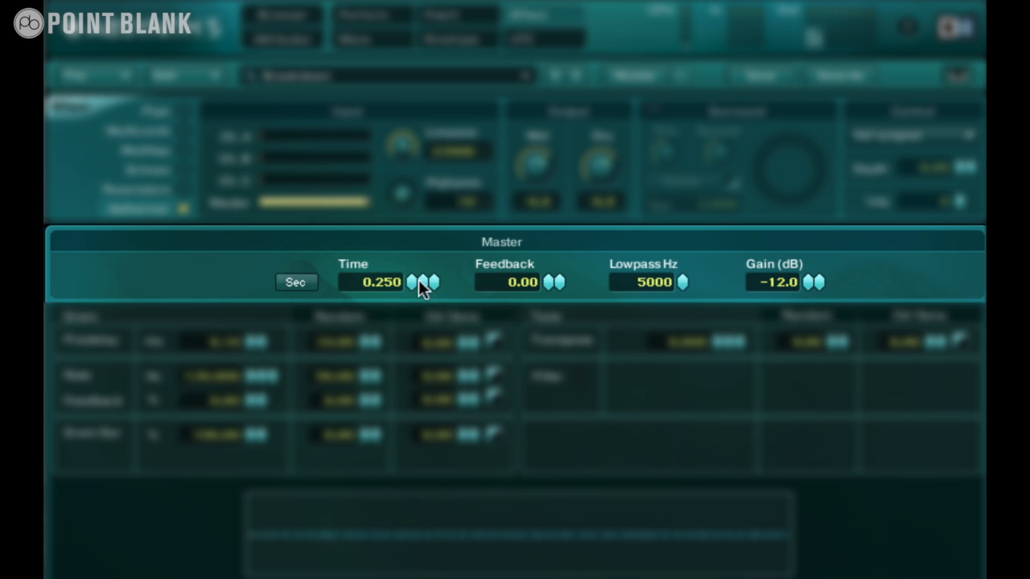
Set the Master section's Gain to 0.0 dB, Time to 0.750 in Beat mode, and Feedback to 74
left_click_drag(809, 282, 809, 264)
left_click(294, 281)
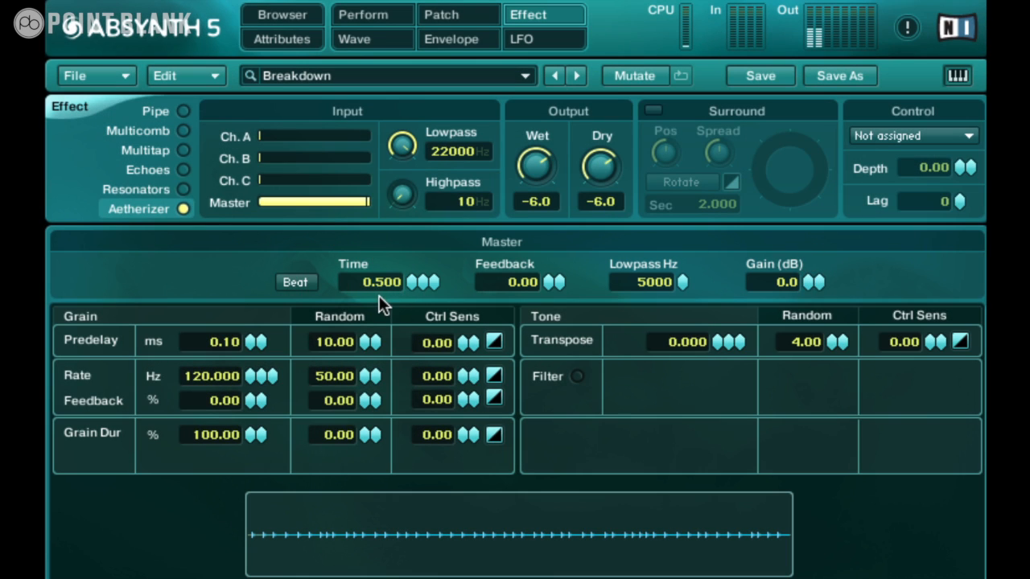
left_click(411, 286)
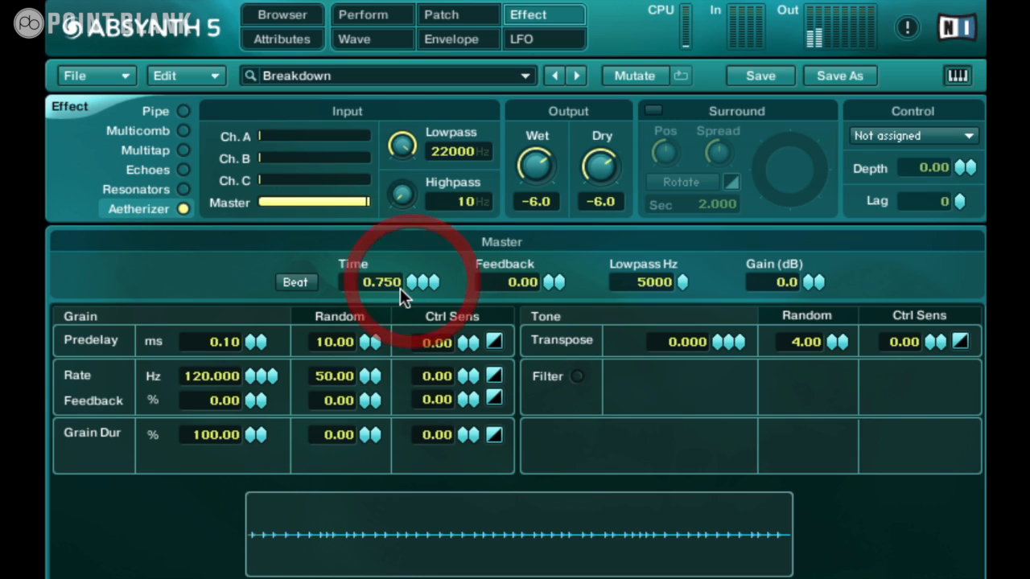
left_click_drag(549, 281, 567, 190)
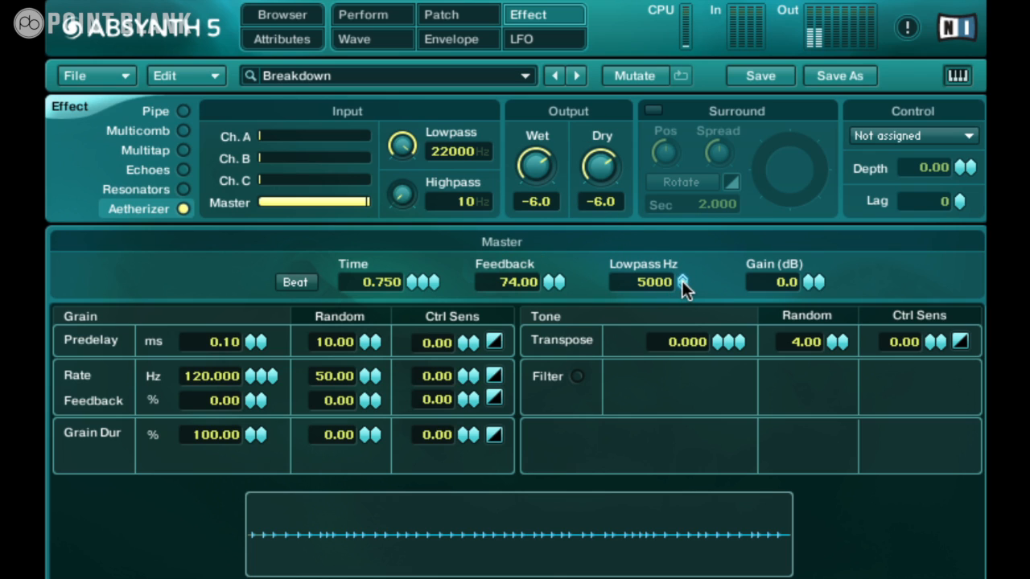
Sweep the Master Lowpass up to 22000 Hz and down to 182 Hz, and lower the Master Gain to -103 dB
left_click_drag(679, 279, 687, 226)
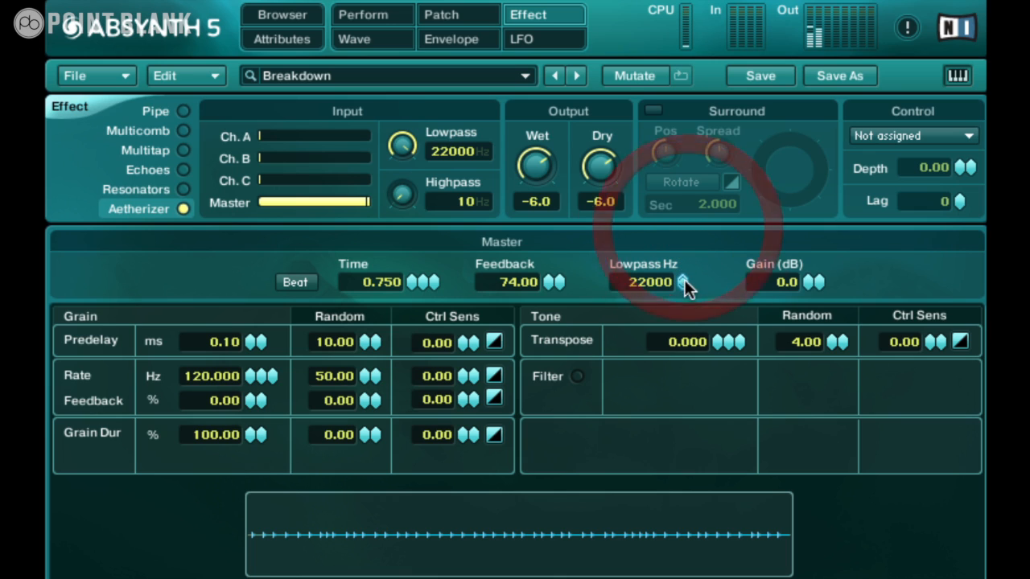
left_click_drag(681, 281, 690, 376)
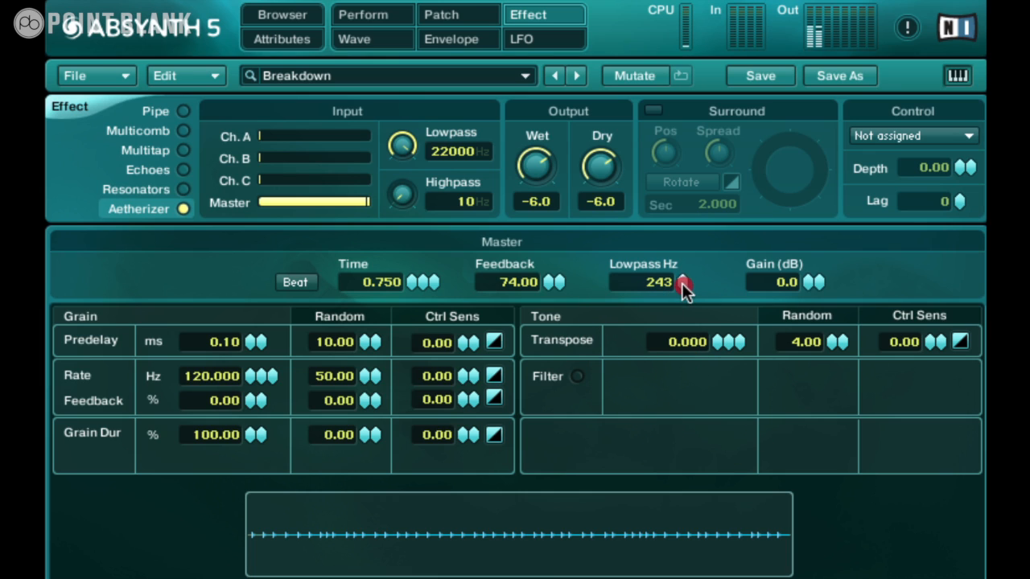
left_click_drag(682, 283, 681, 287)
left_click_drag(805, 282, 814, 547)
Set the grain Predelay to 230 ms and lower it to 204.91 ms
double_click(212, 340)
type("230")
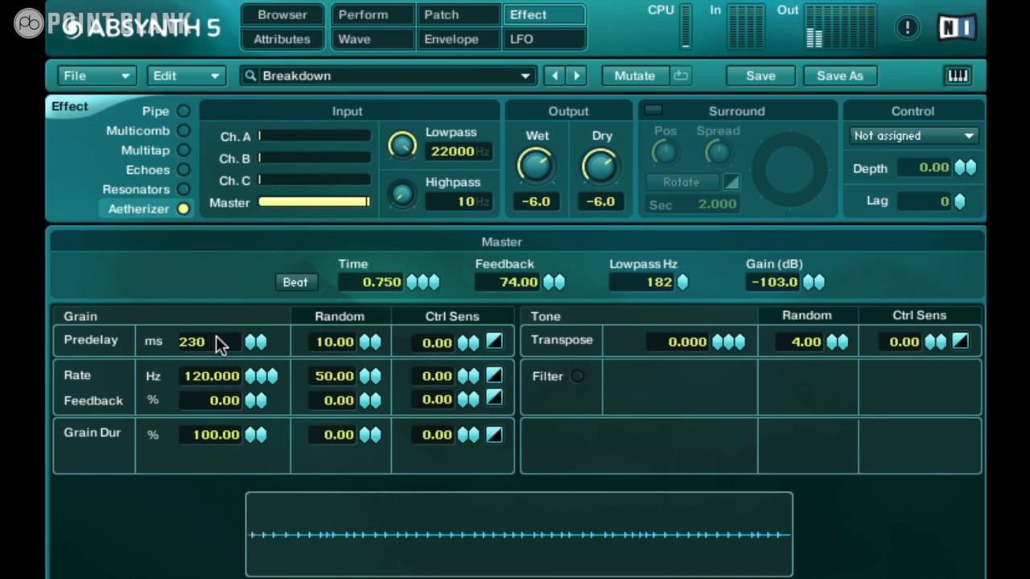
key("Return")
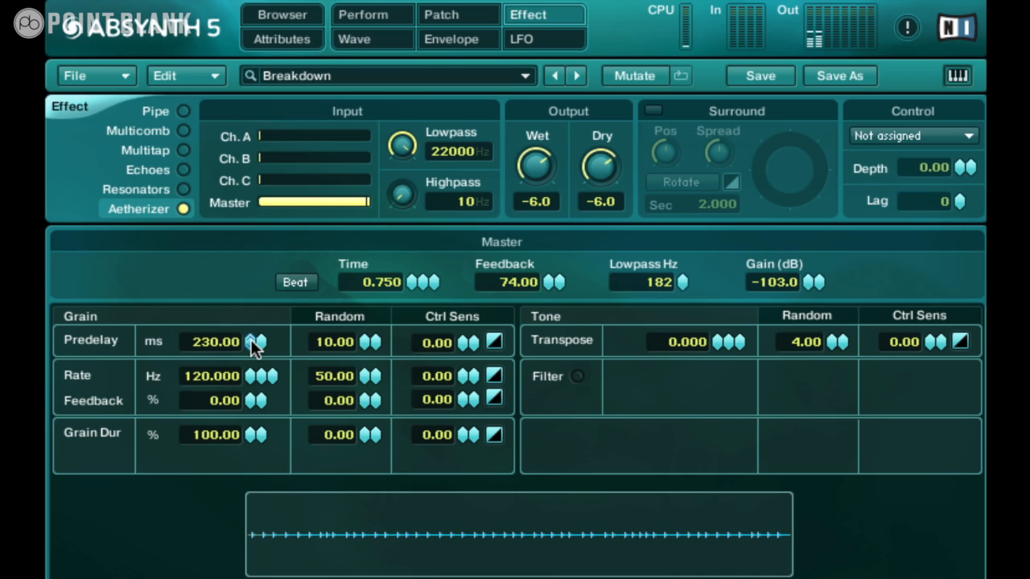
left_click_drag(250, 341, 250, 341)
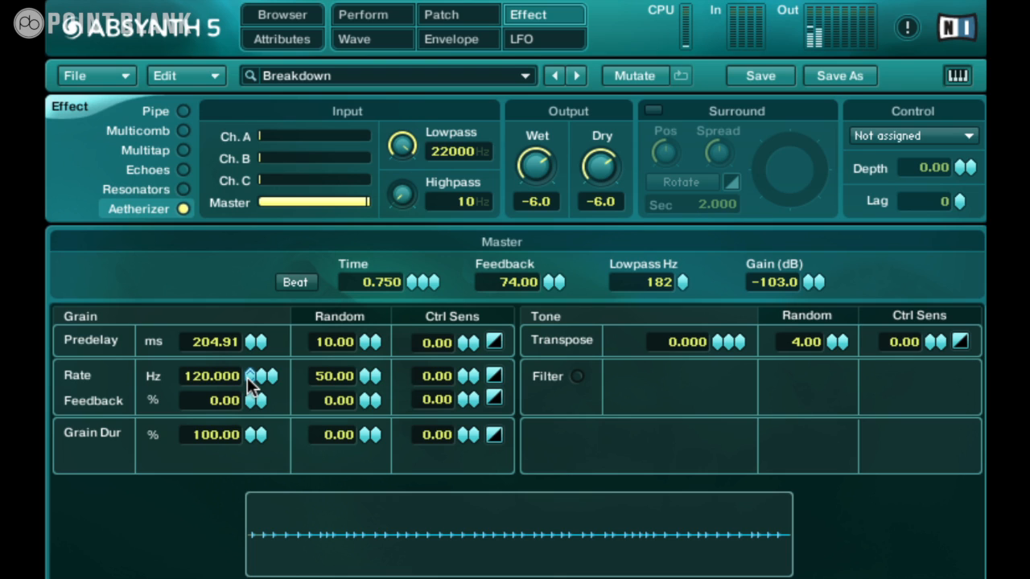
Raise the grain Rate to 1000 Hz and cut the Dry output level to -96
left_click_drag(250, 385, 249, 349)
left_click_drag(599, 162, 587, 531)
left_click_drag(259, 379, 263, 342)
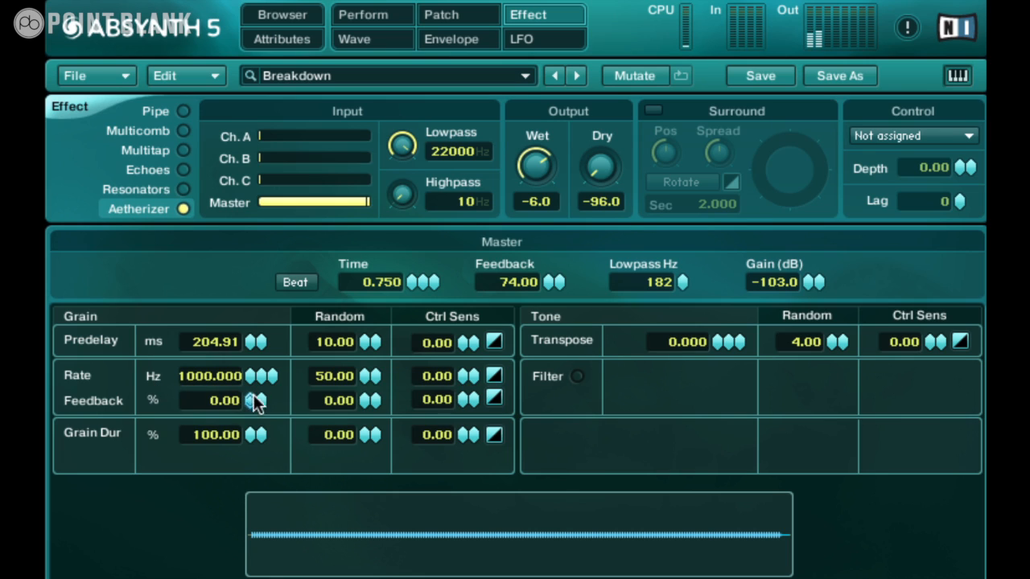
Raise the grain Feedback to 100%, shorten Grain Dur to 22%, and lower the grain Rate to 105.113 Hz
mouse_move(250, 398)
left_mouse_down()
mouse_move(254, 284)
mouse_move(249, 408)
left_mouse_up()
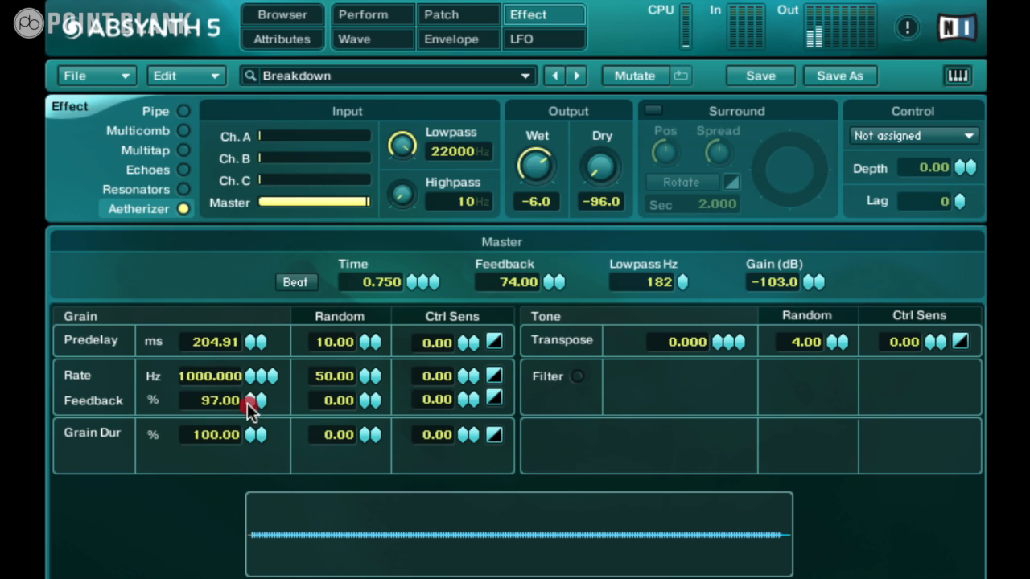
left_click(250, 406)
left_click(249, 406)
left_click(249, 405)
mouse_move(248, 433)
left_mouse_down()
mouse_move(247, 470)
mouse_move(250, 434)
mouse_move(259, 475)
mouse_move(249, 436)
mouse_move(250, 447)
left_mouse_up()
mouse_move(249, 378)
left_mouse_down()
mouse_move(254, 413)
mouse_move(250, 377)
mouse_move(254, 390)
left_mouse_up()
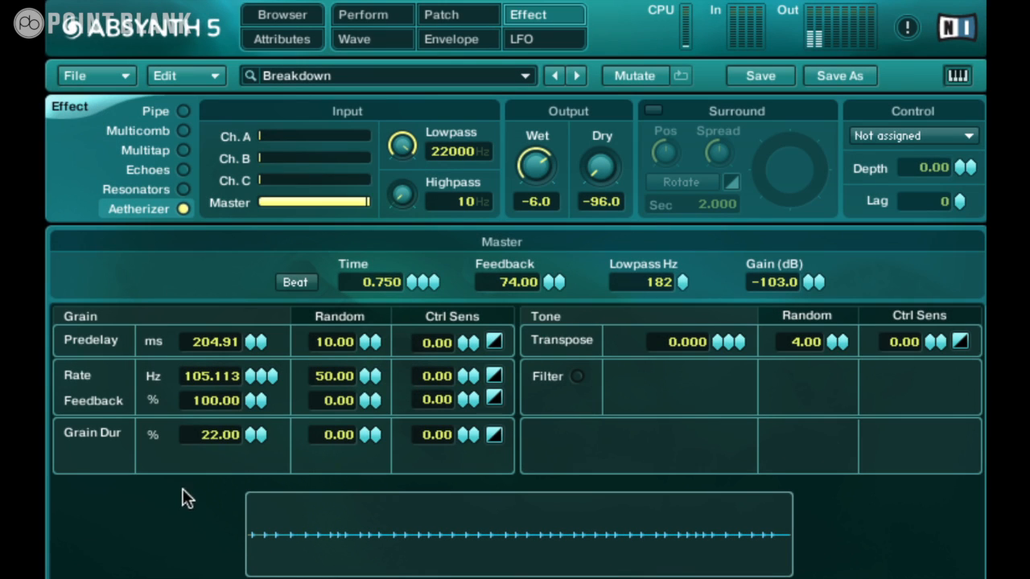
Drop the grain Rate to 58.993 Hz, return it to 105.113 Hz, and set Feedback to 94% and Grain Dur to 46%
left_click_drag(250, 375, 251, 427)
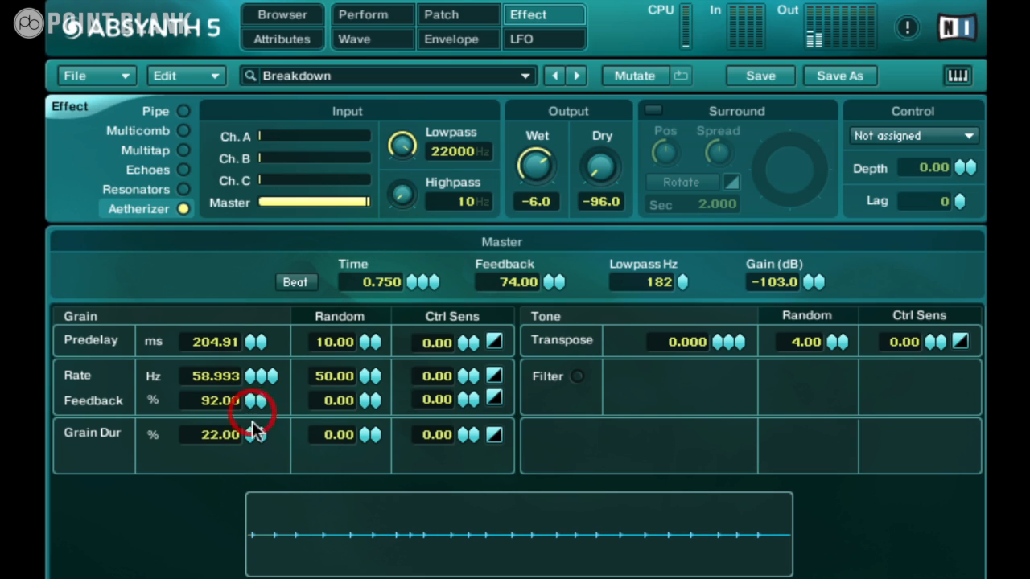
left_click_drag(250, 380, 253, 359)
mouse_move(251, 400)
left_mouse_down()
mouse_move(250, 439)
mouse_move(249, 414)
left_mouse_up()
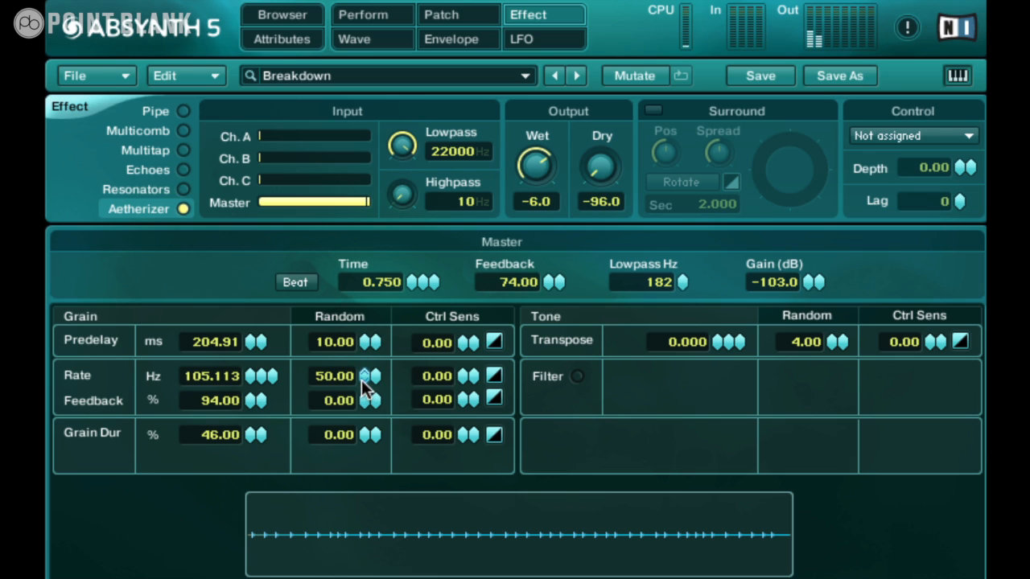
Set the Random amounts to 100 for the grain Rate and 22 for both Feedback and Grain Dur
left_click_drag(371, 376, 367, 186)
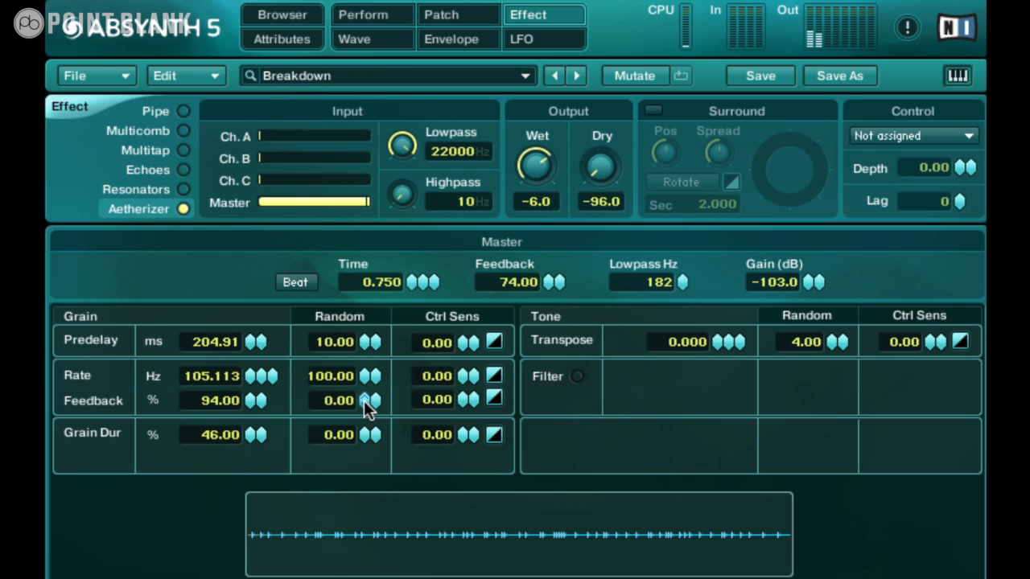
left_click_drag(367, 407, 366, 377)
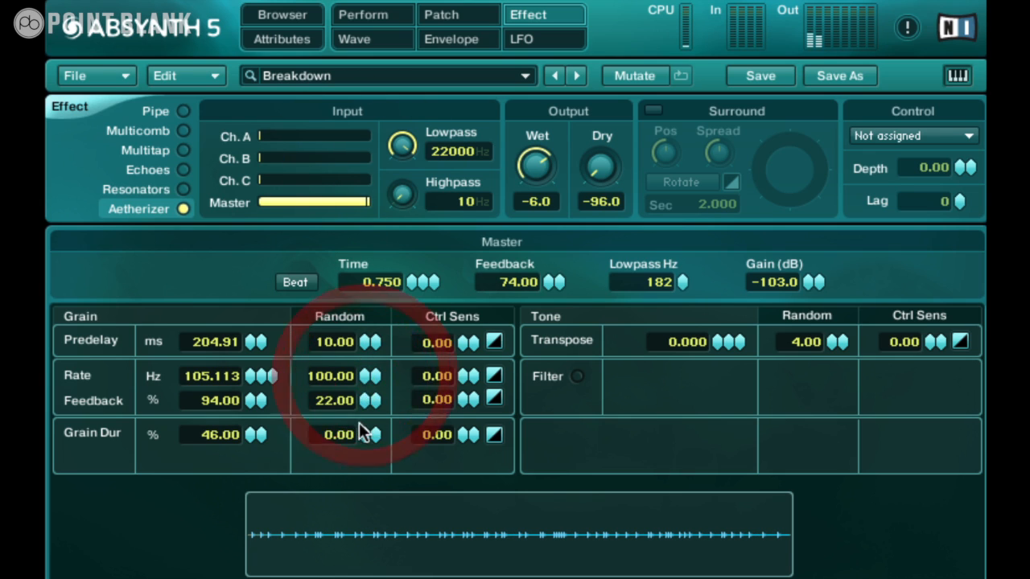
left_click_drag(366, 431, 363, 410)
Set Grain Dur to 97%, reduce the Random amounts for Rate, Feedback and Grain Dur to 0, and set Rate to 210.225 Hz
left_click_drag(248, 444, 246, 359)
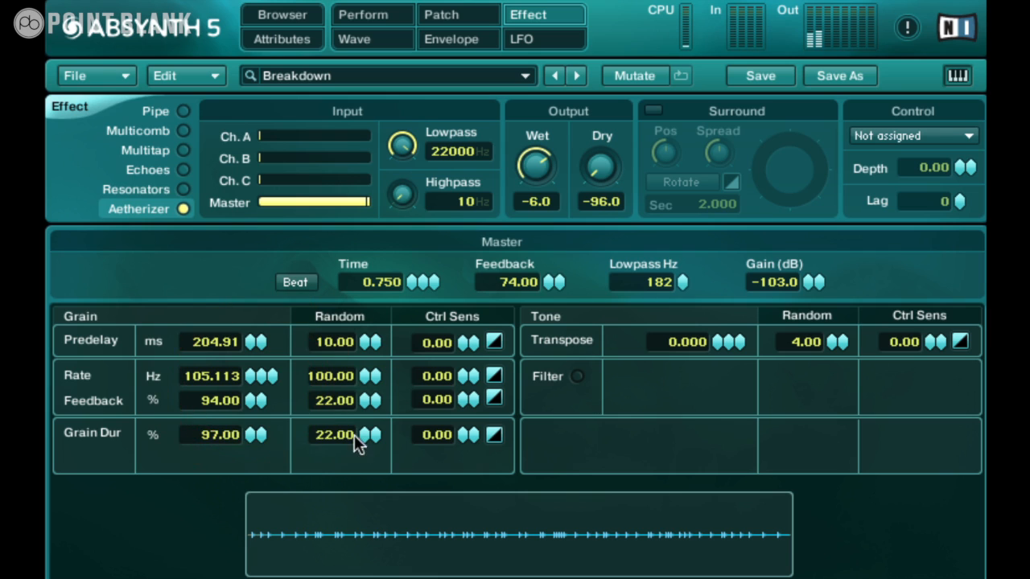
left_click_drag(363, 432, 366, 439)
left_click_drag(363, 402, 358, 510)
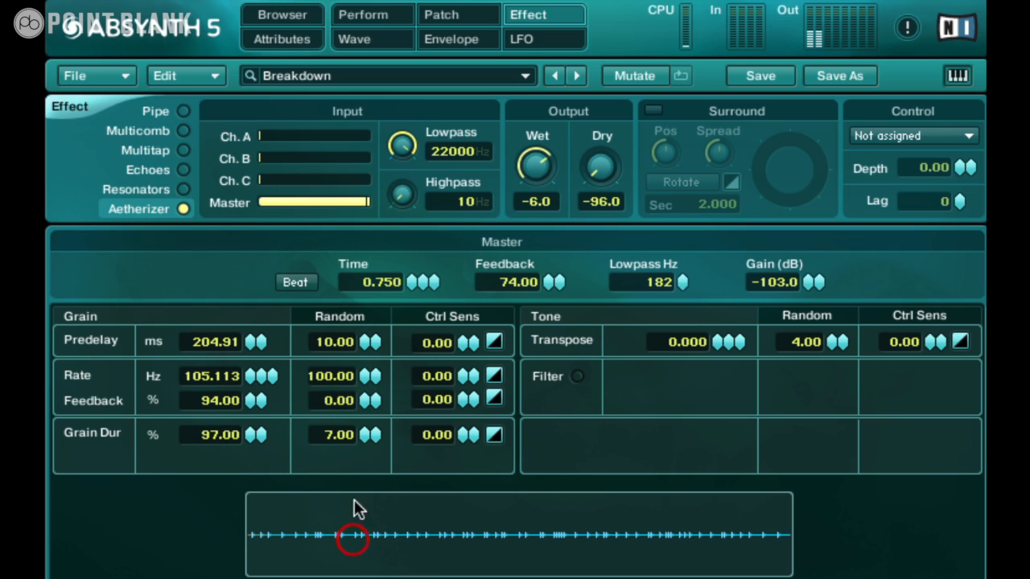
left_click_drag(368, 434, 372, 543)
left_click_drag(367, 375, 370, 571)
left_click_drag(251, 377, 242, 352)
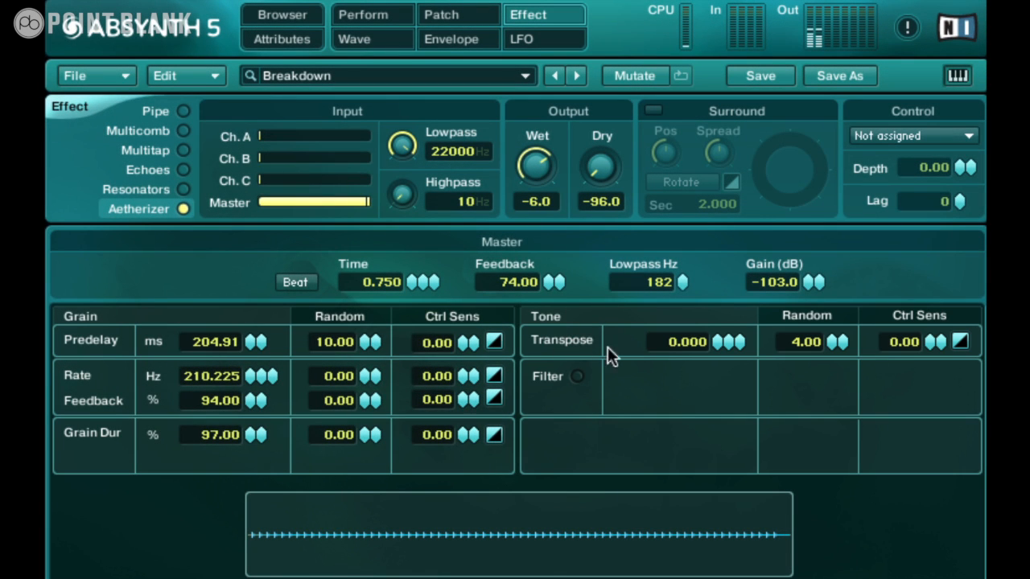
Set the Tone Transpose to 12 and adjust the output mix to Wet -4.1 and Dry -96
left_click_drag(716, 347, 715, 330)
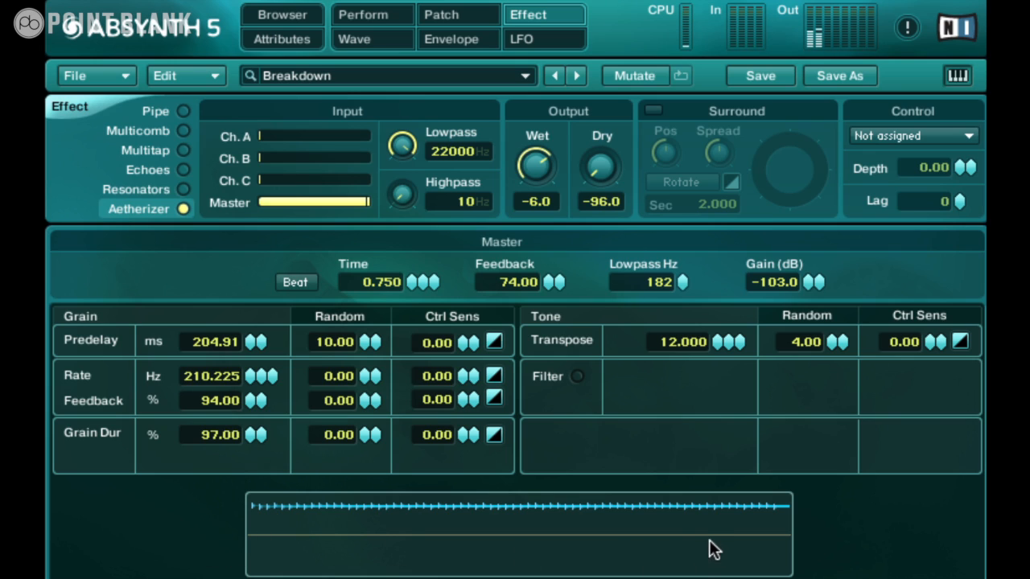
left_click_drag(600, 176, 580, 2)
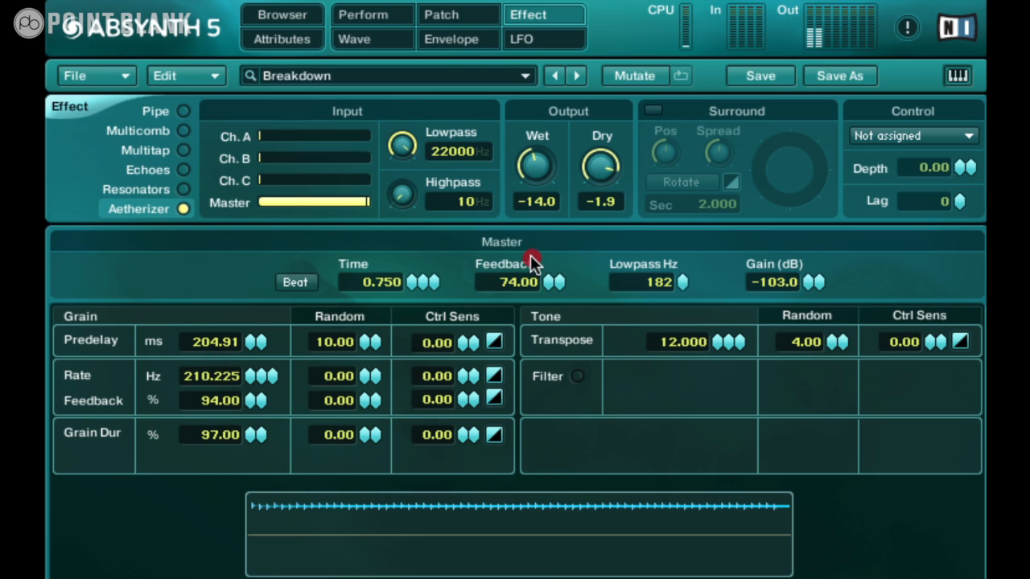
left_click_drag(537, 168, 543, 145)
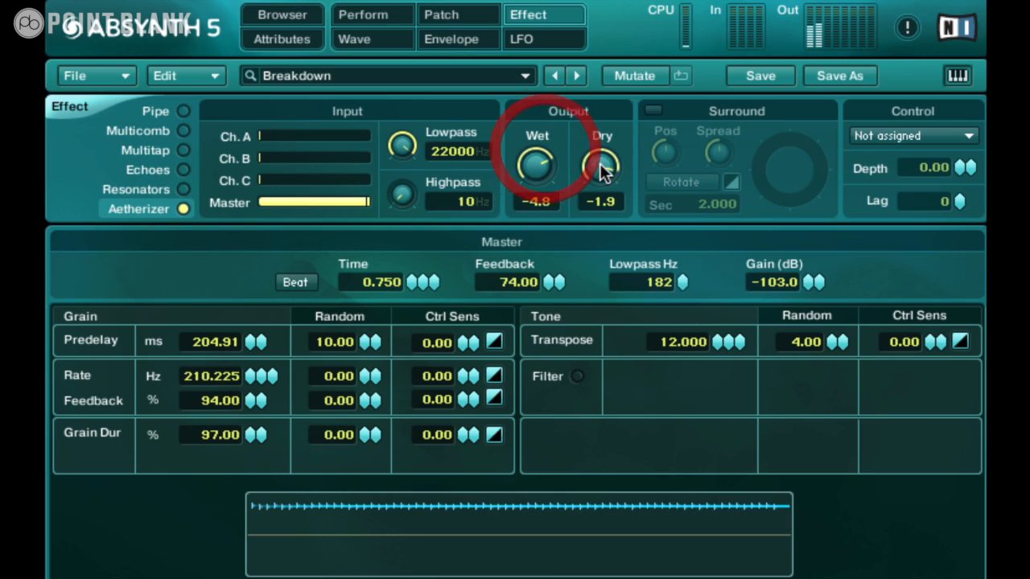
left_click_drag(600, 167, 658, 573)
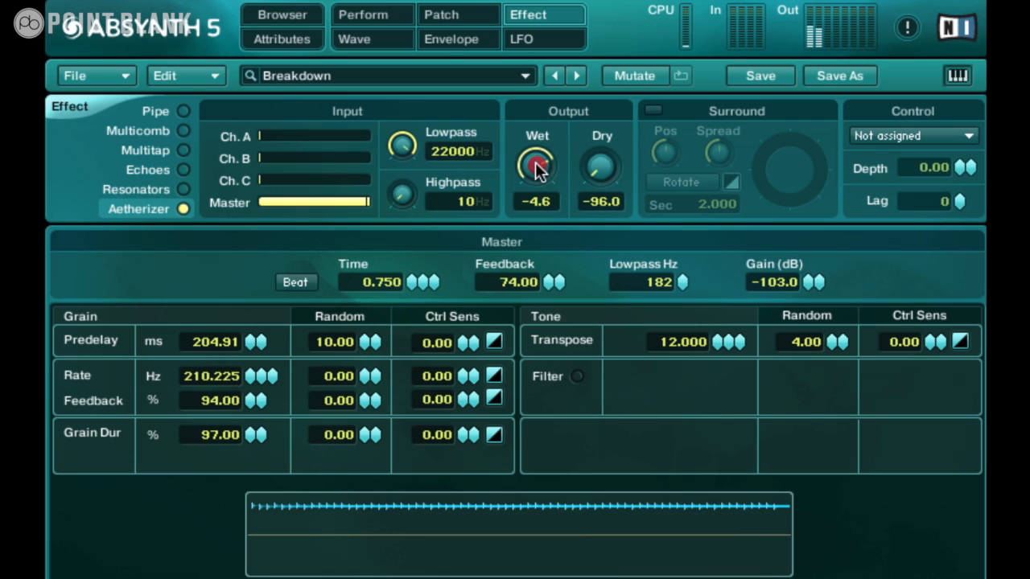
left_click_drag(537, 167, 539, 162)
Enable the Tone filter and keep its type on BP
left_click(577, 378)
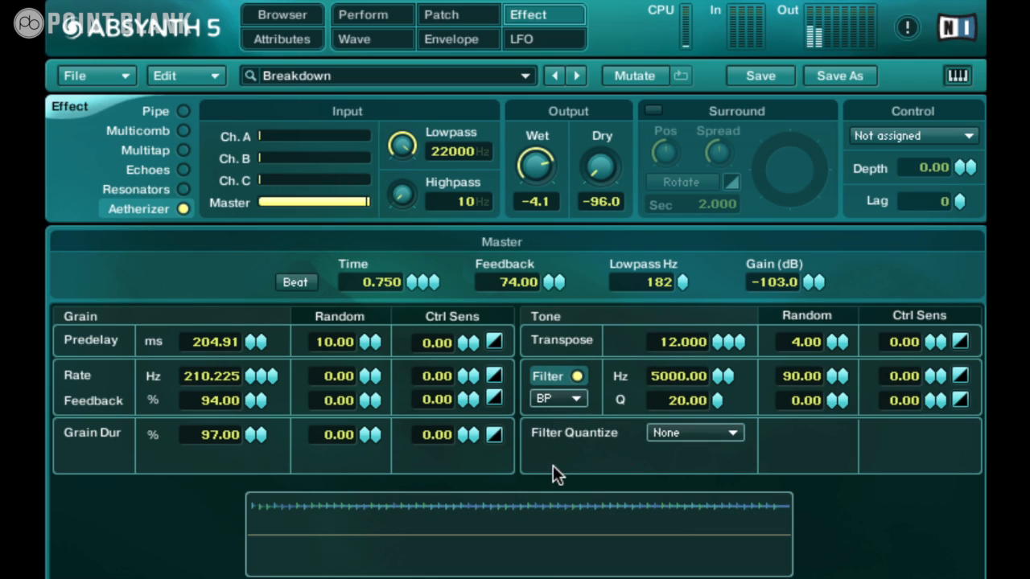
left_click(578, 401)
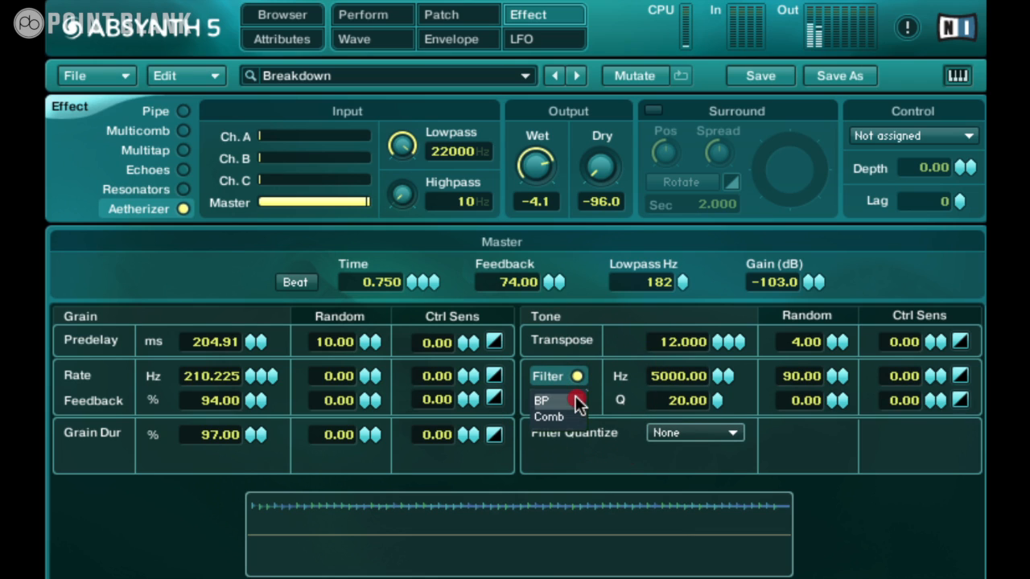
left_click(622, 400)
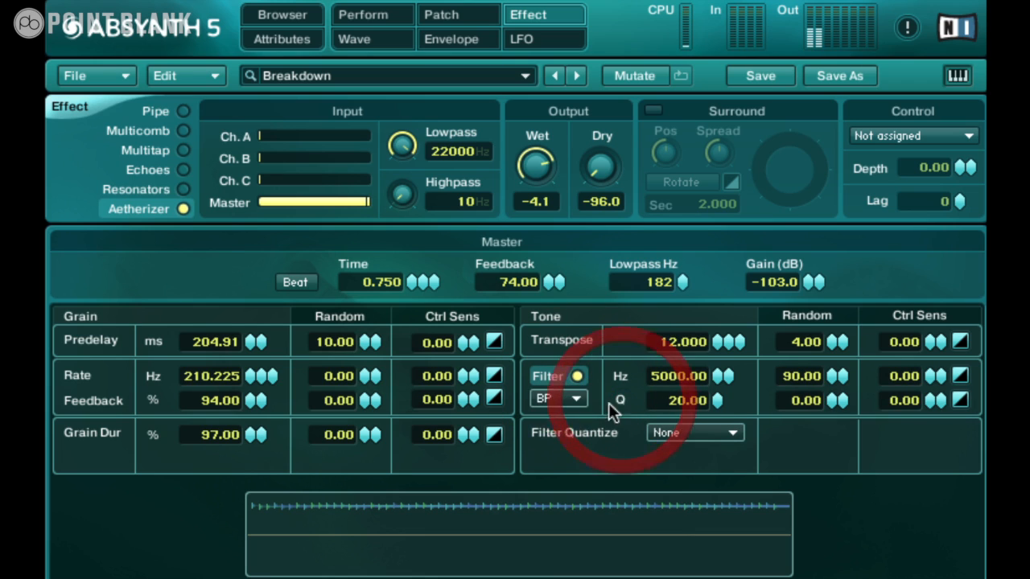
Reset Transpose to 0, set the grain Rate to 333.710 Hz, and tune the filter to 2500 Hz with a Q of 1000
left_click_drag(715, 334, 718, 349)
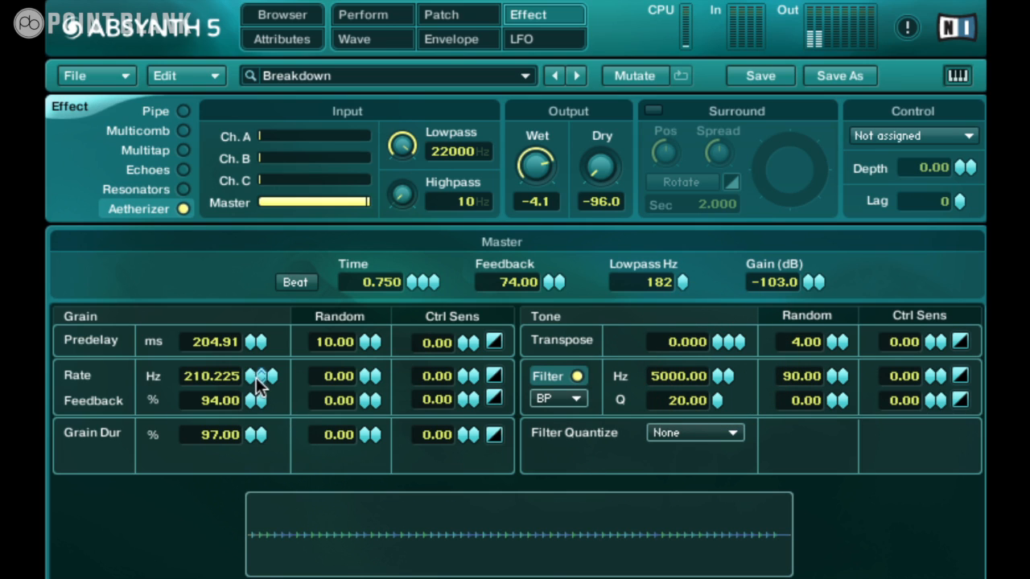
mouse_move(259, 385)
left_mouse_down()
mouse_move(252, 366)
mouse_move(254, 391)
left_mouse_up()
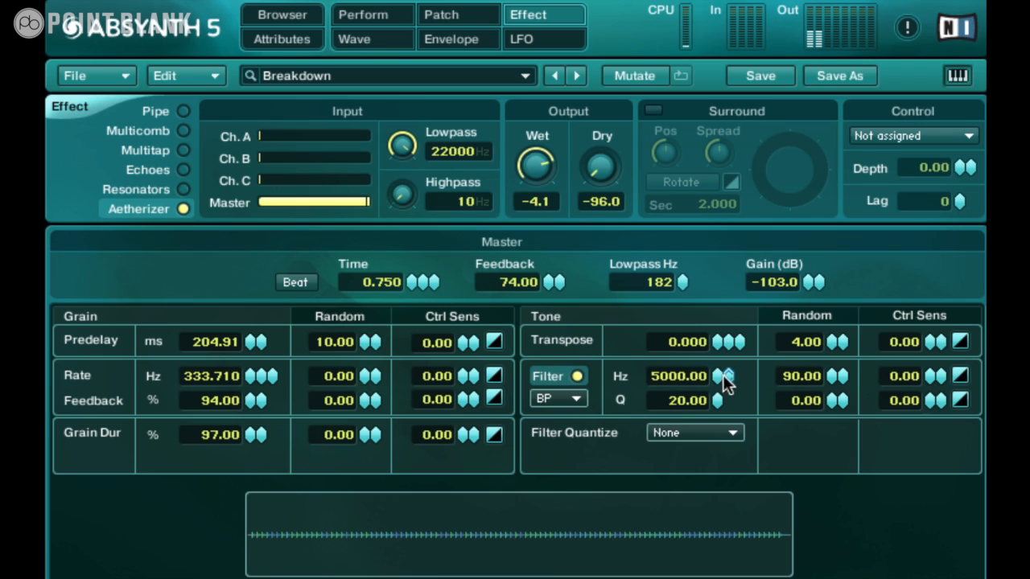
mouse_move(723, 375)
left_mouse_down()
mouse_move(723, 349)
mouse_move(733, 419)
mouse_move(731, 380)
mouse_move(719, 400)
mouse_move(720, 371)
mouse_move(716, 400)
mouse_move(716, 346)
mouse_move(719, 474)
mouse_move(721, 364)
mouse_move(719, 410)
left_mouse_up()
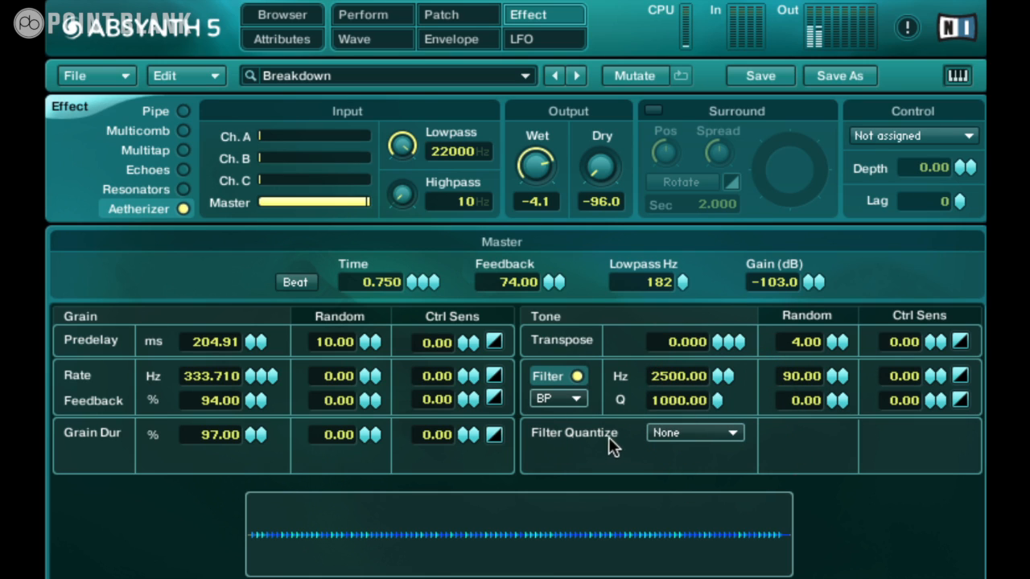
Try Min 7 as the Filter Quantize scale and change it to Maj 7
left_click(718, 439)
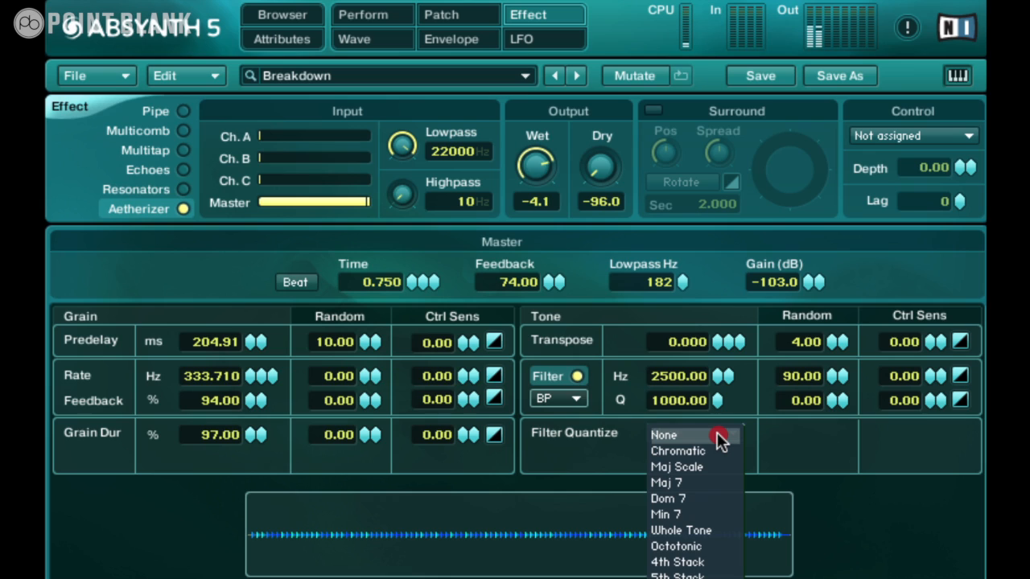
left_click(692, 518)
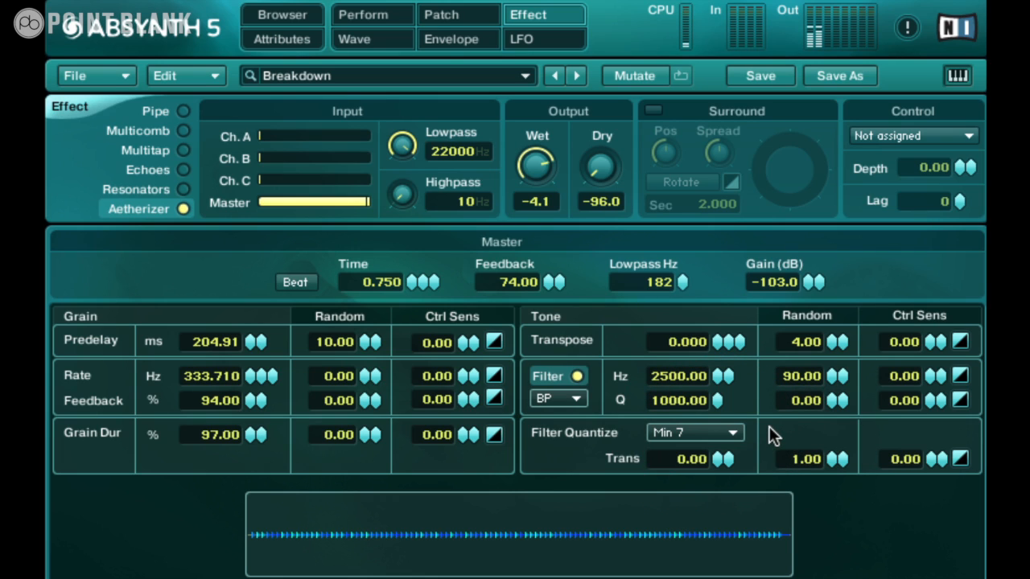
left_click(716, 433)
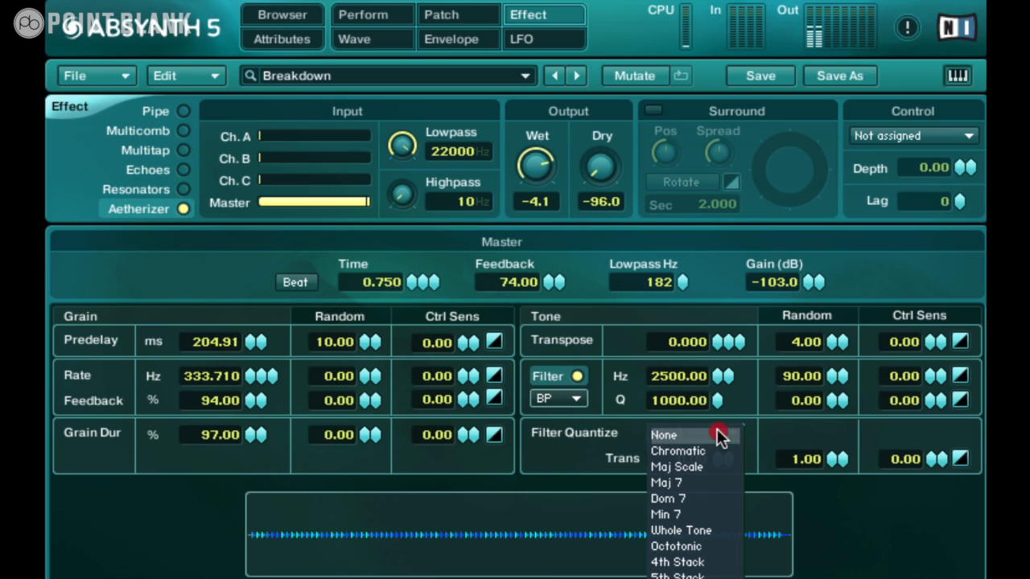
left_click(698, 483)
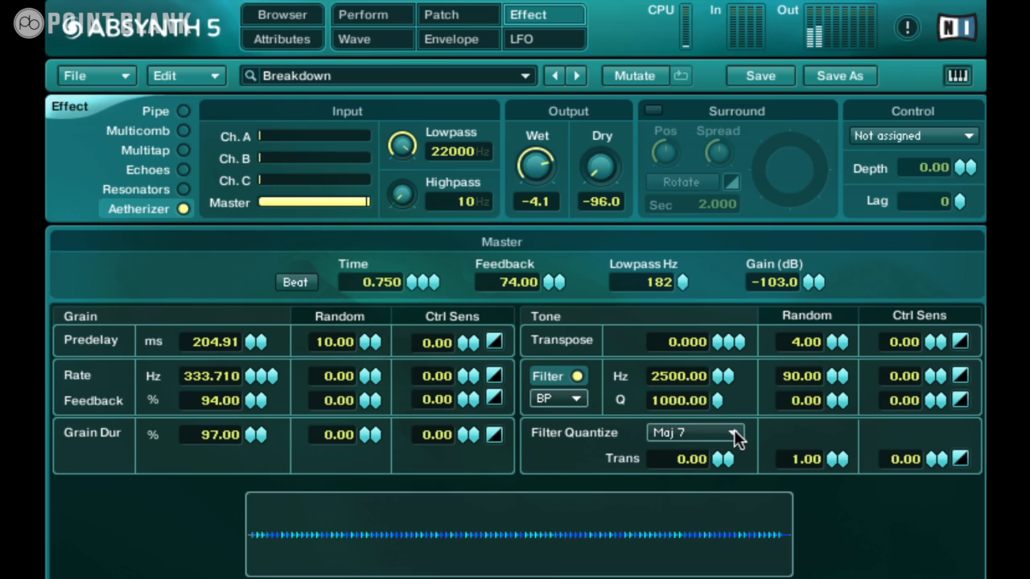
Set the Filter Quantize scale to Min 7 and raise the Tone Transpose Random amount to 90
left_click(736, 437)
left_click(721, 510)
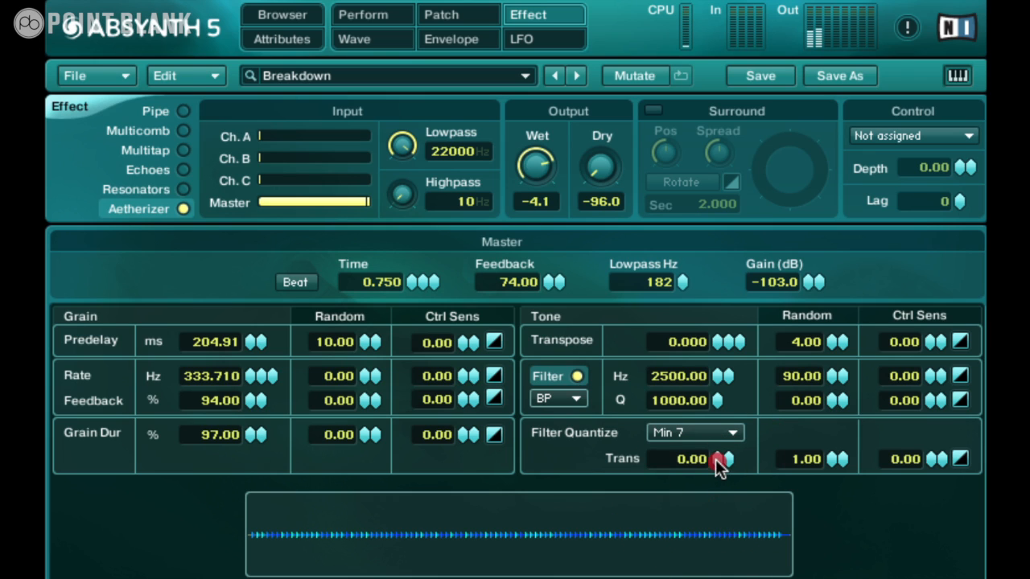
left_click_drag(719, 465, 718, 462)
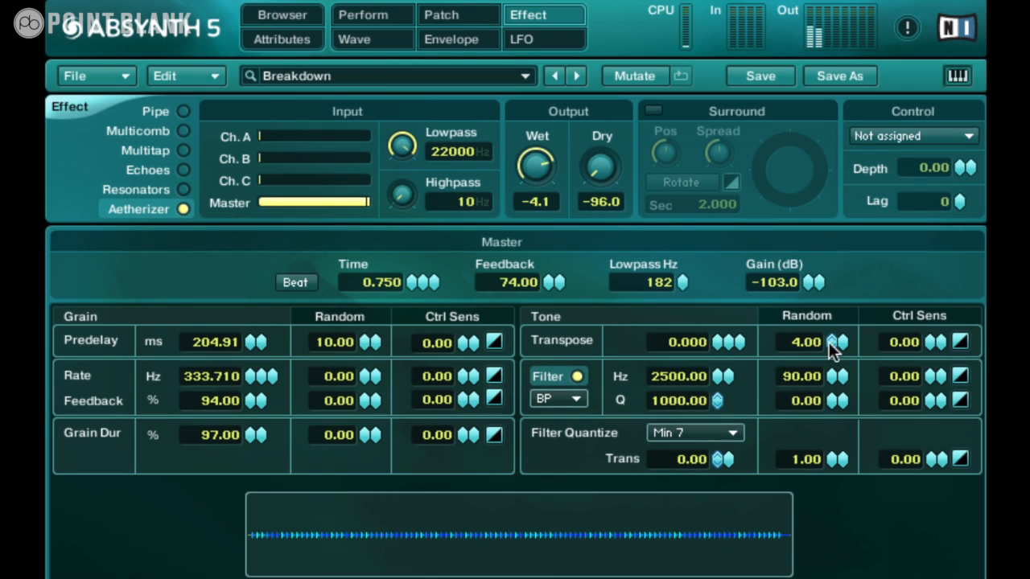
left_click_drag(835, 343, 838, 247)
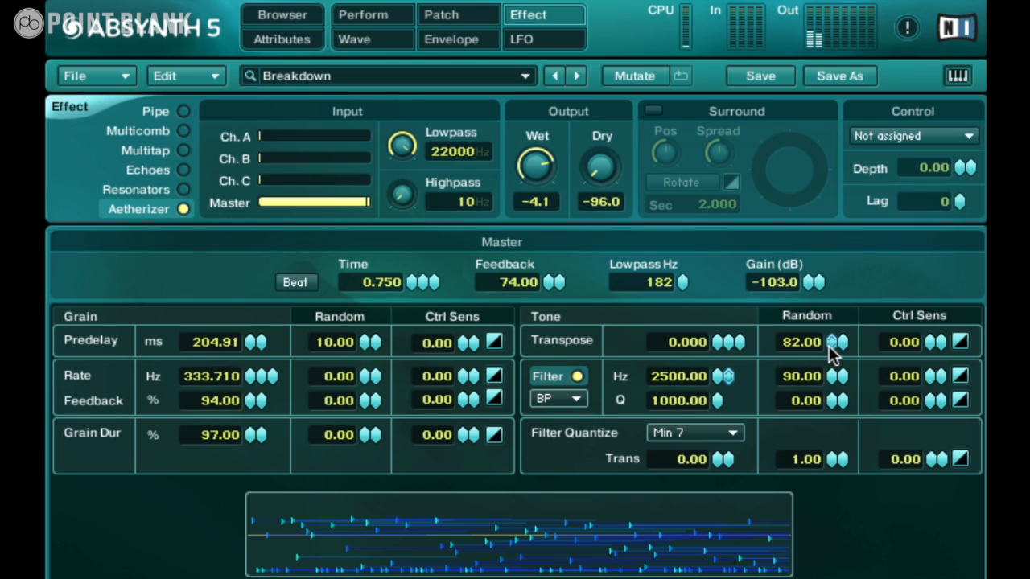
mouse_move(830, 348)
left_mouse_down()
mouse_move(829, 339)
mouse_move(798, 349)
left_mouse_up()
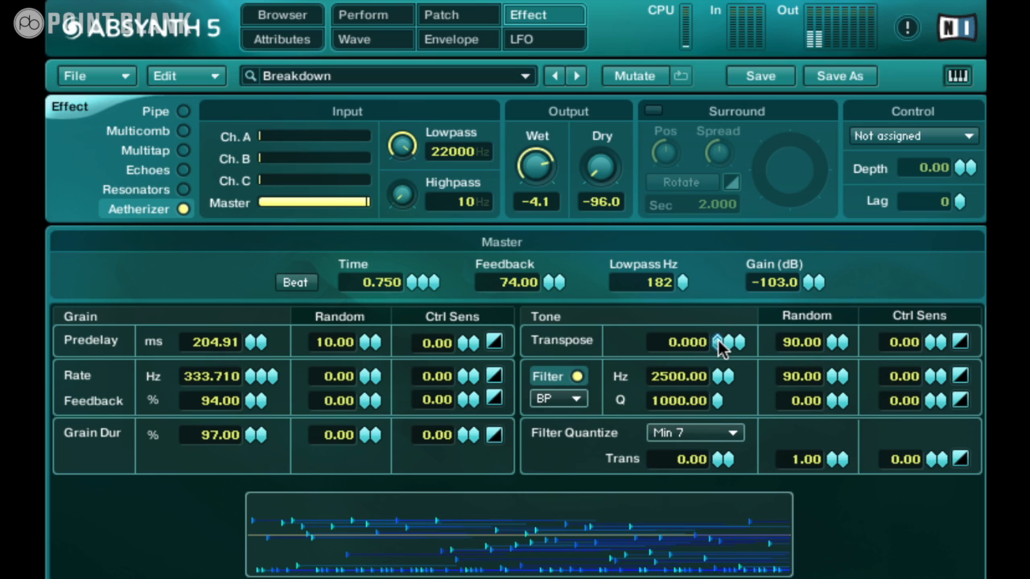
Sweep the Tone filter frequency up to 7491.54 Hz and back to 2500 Hz, and set the grain Rate to 420.449 Hz
mouse_move(725, 375)
left_mouse_down()
mouse_move(719, 364)
mouse_move(722, 381)
mouse_move(683, 421)
left_mouse_up()
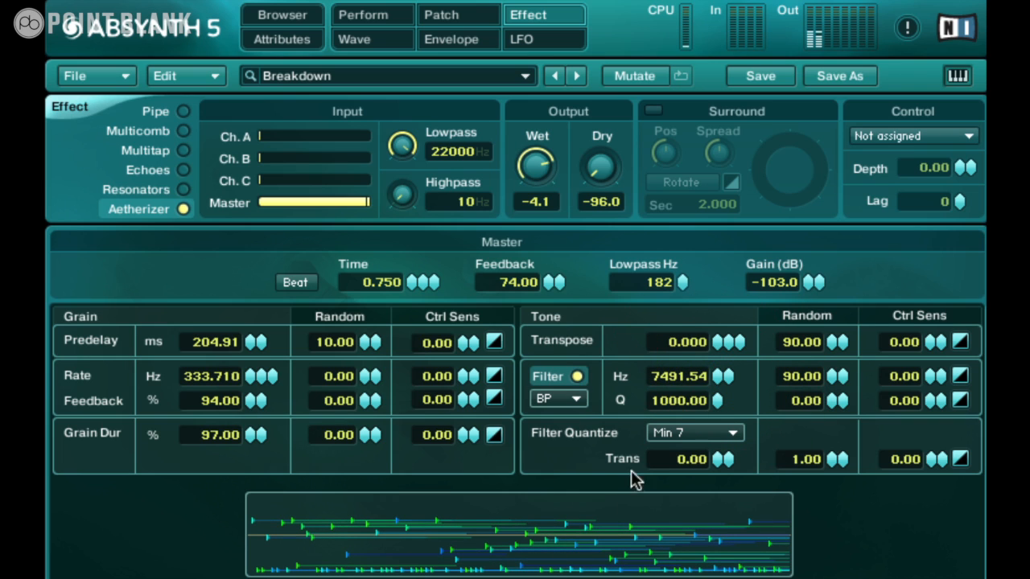
left_click_drag(718, 380, 716, 380)
left_click_drag(254, 376, 252, 379)
left_click_drag(717, 376, 722, 405)
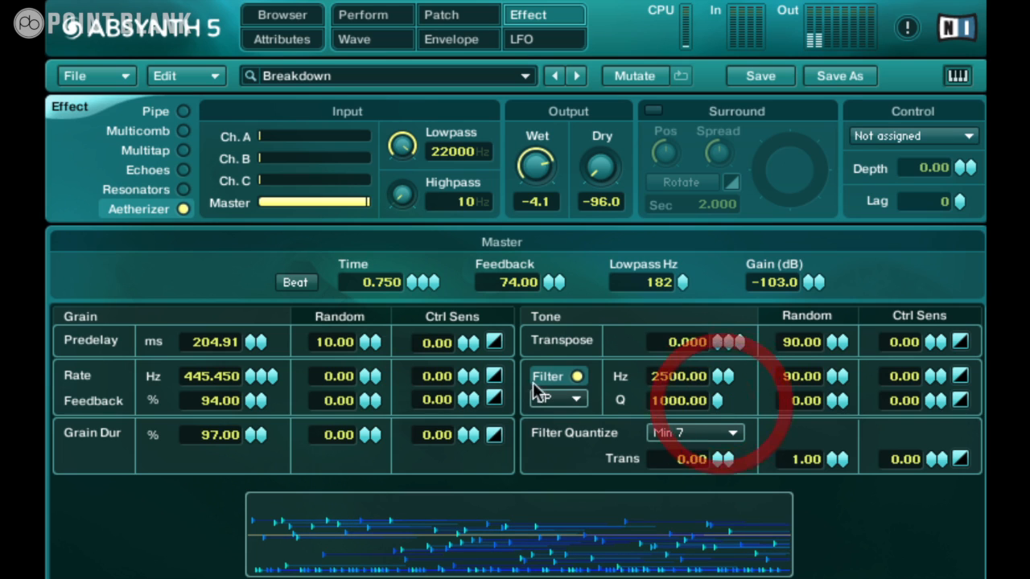
left_click_drag(253, 376, 253, 395)
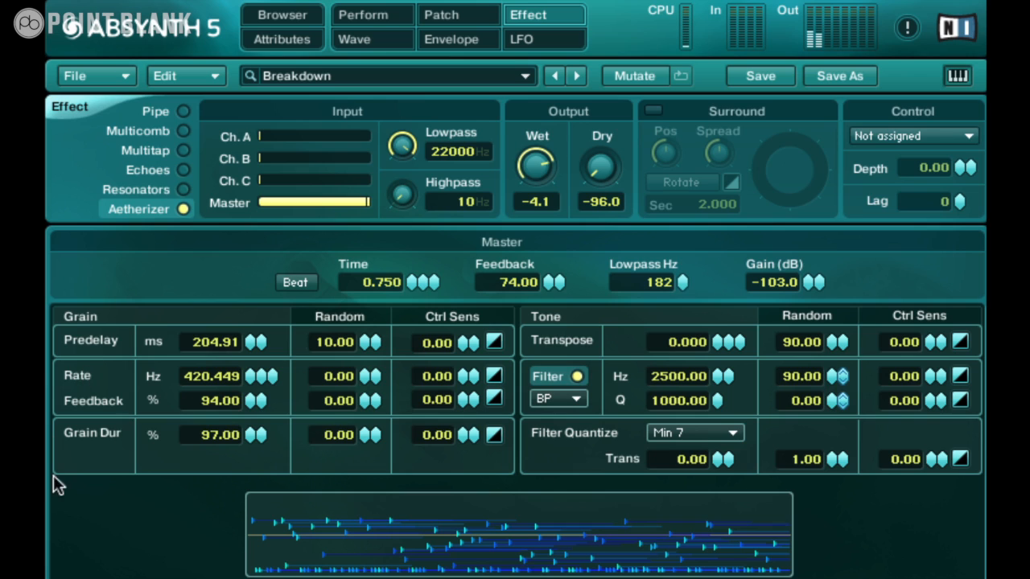
Set the grain Rate to 374.577 Hz and raise the grain Feedback to 100%
left_click(249, 403)
left_click(250, 402)
left_click(248, 374)
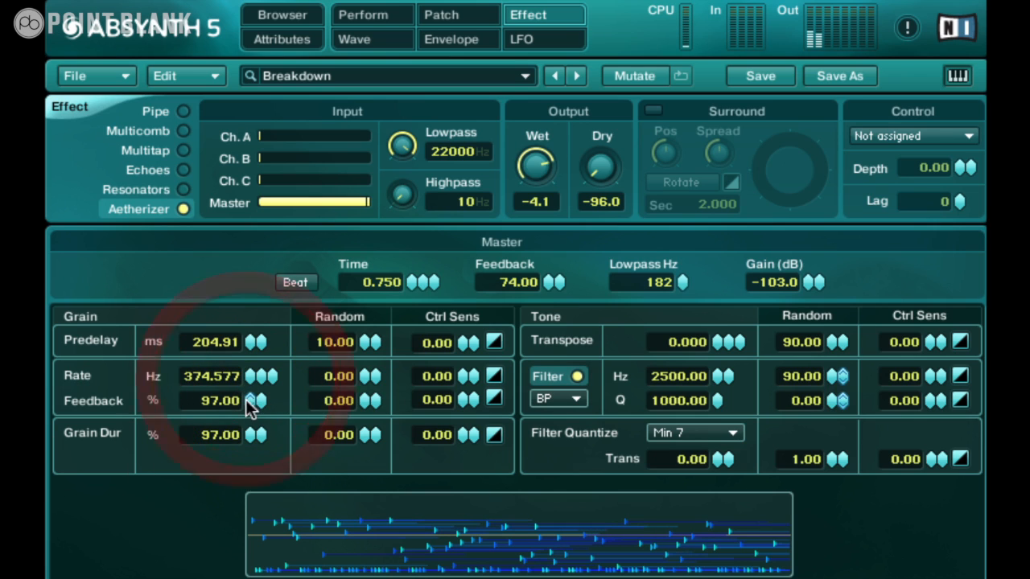
left_click(249, 403)
left_click(250, 402)
left_click(249, 402)
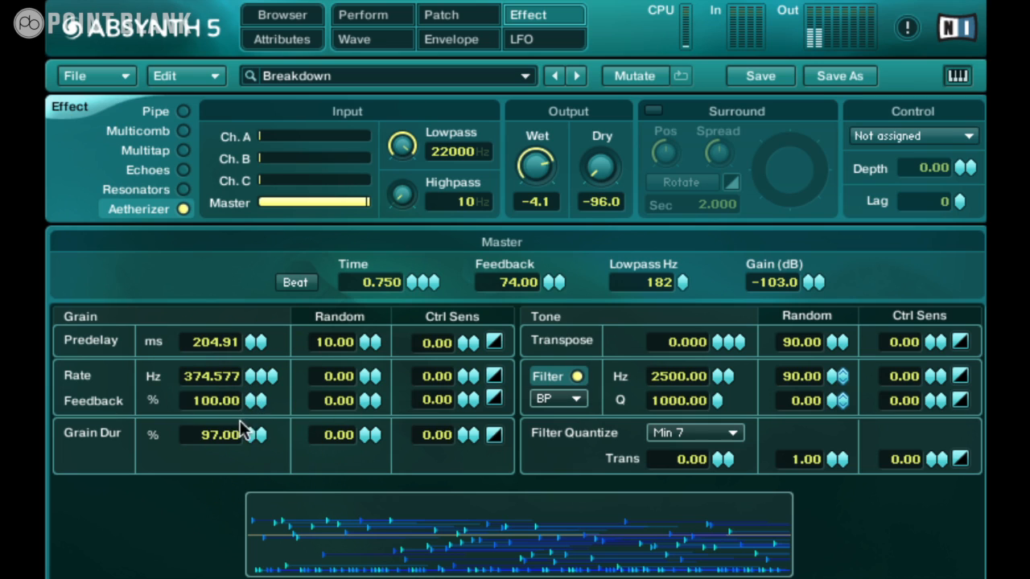
Set both the Grain Dur and the grain Feedback to 89%, with the grain Rate at 49.607 Hz
left_click(248, 437)
left_click(248, 442)
left_click(248, 443)
left_click(251, 448)
left_click(251, 447)
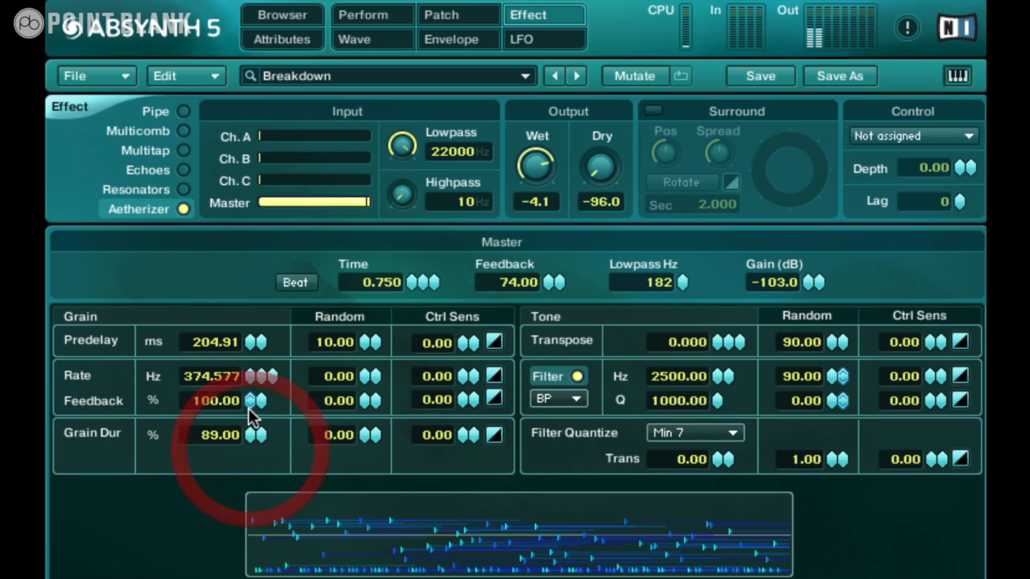
left_click(251, 407)
left_click_drag(248, 404, 268, 421)
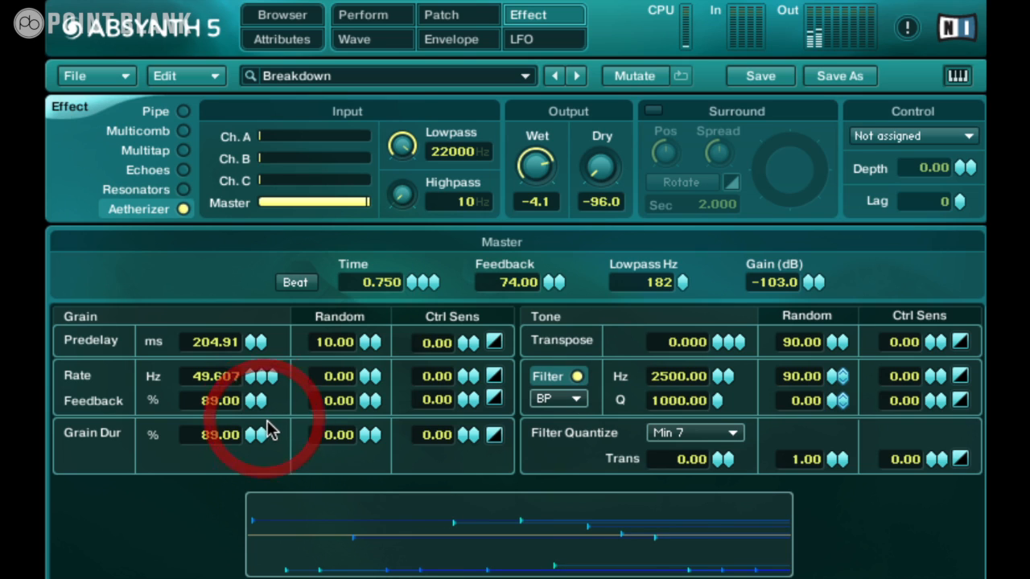
Switch the Tone filter to Comb with a Q of 0.96, and try None as Filter Quantize before restoring Min 7
left_click_drag(566, 402, 563, 412)
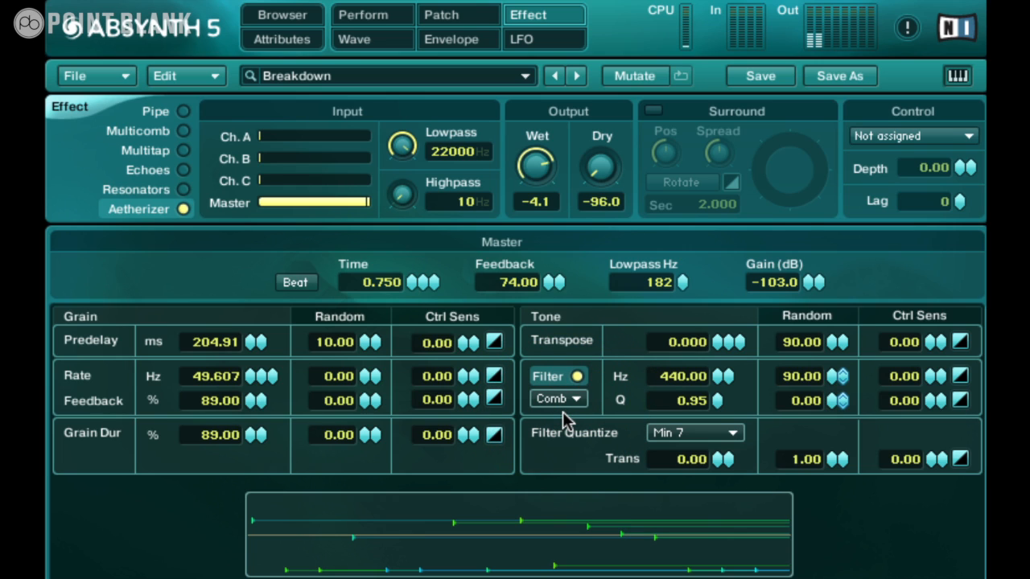
left_click(717, 397)
left_click(686, 433)
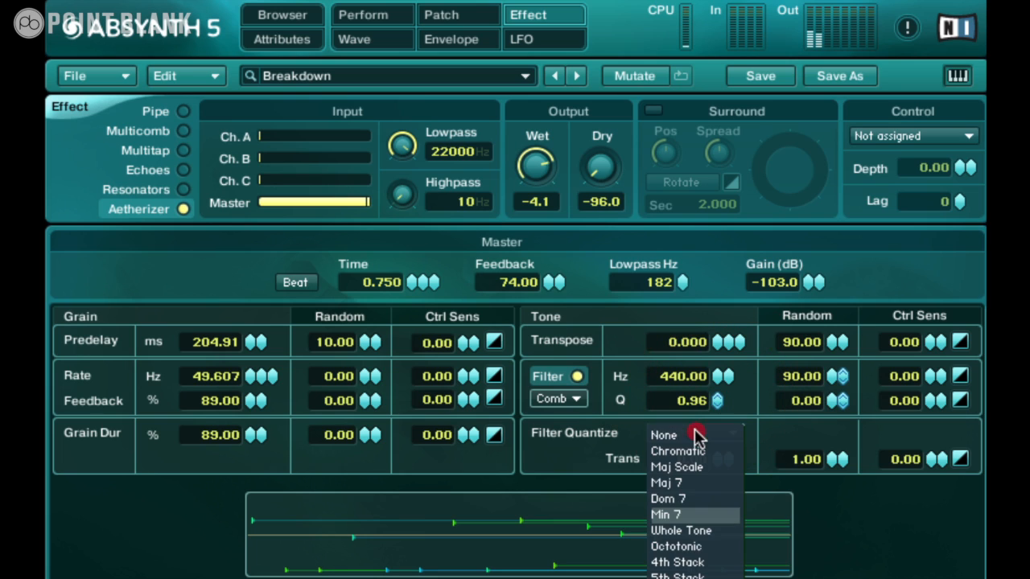
left_click(683, 434)
left_click(709, 428)
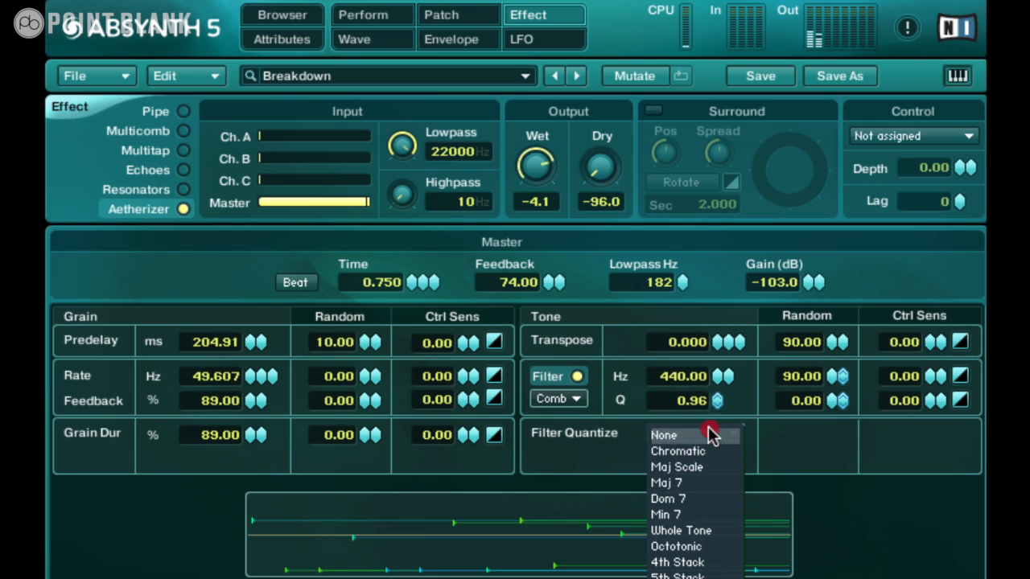
left_click(667, 513)
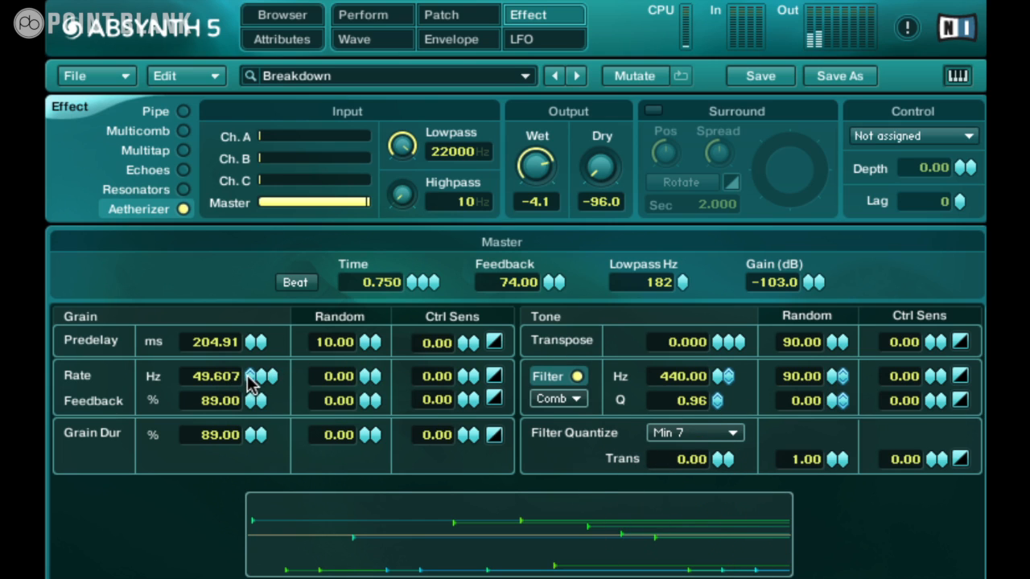
Sweep the grain Rate up to 1000 Hz and bring it back to 88.389 Hz
left_click_drag(248, 373, 250, 365)
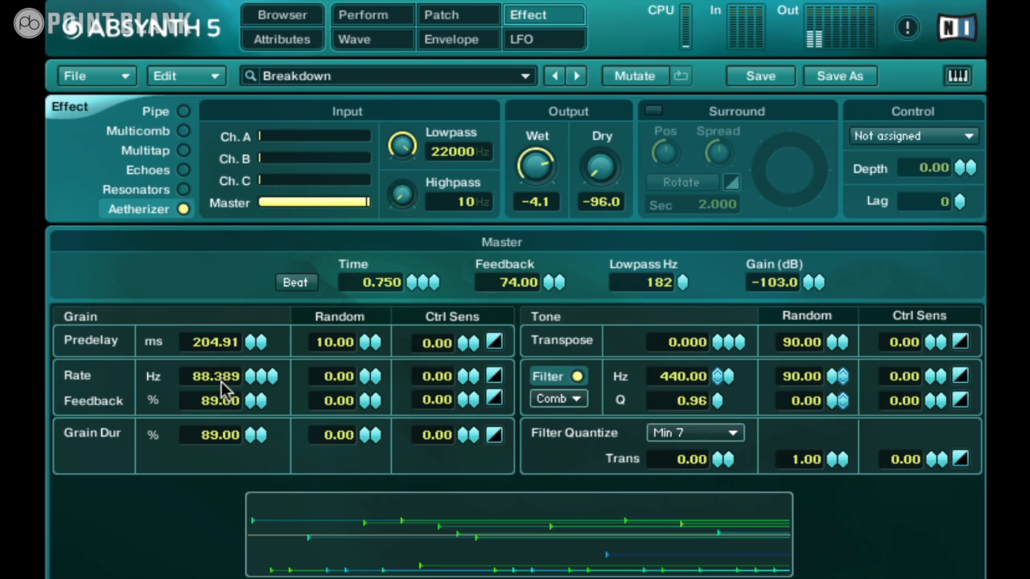
left_click_drag(248, 378, 251, 321)
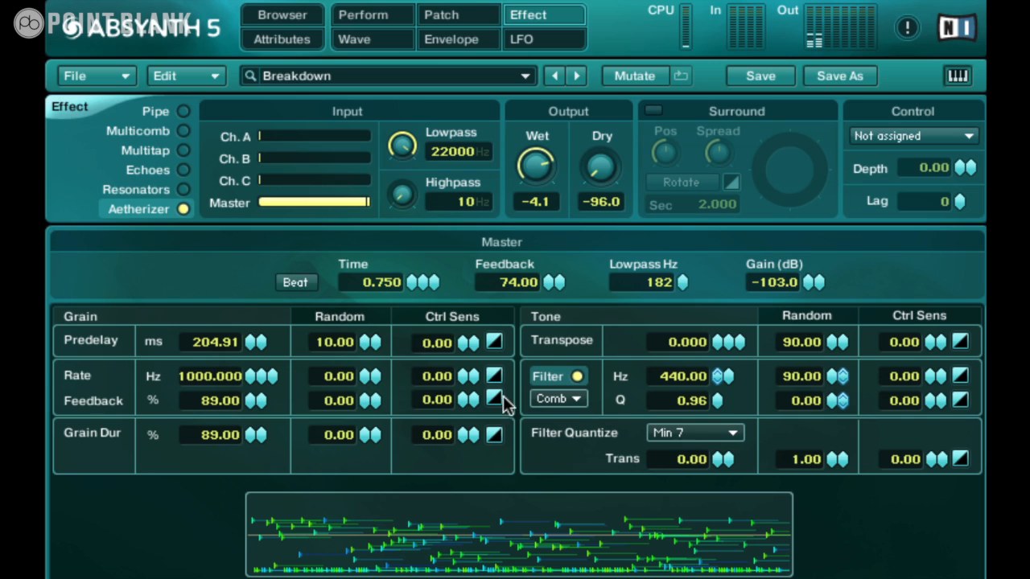
left_click_drag(254, 384, 254, 434)
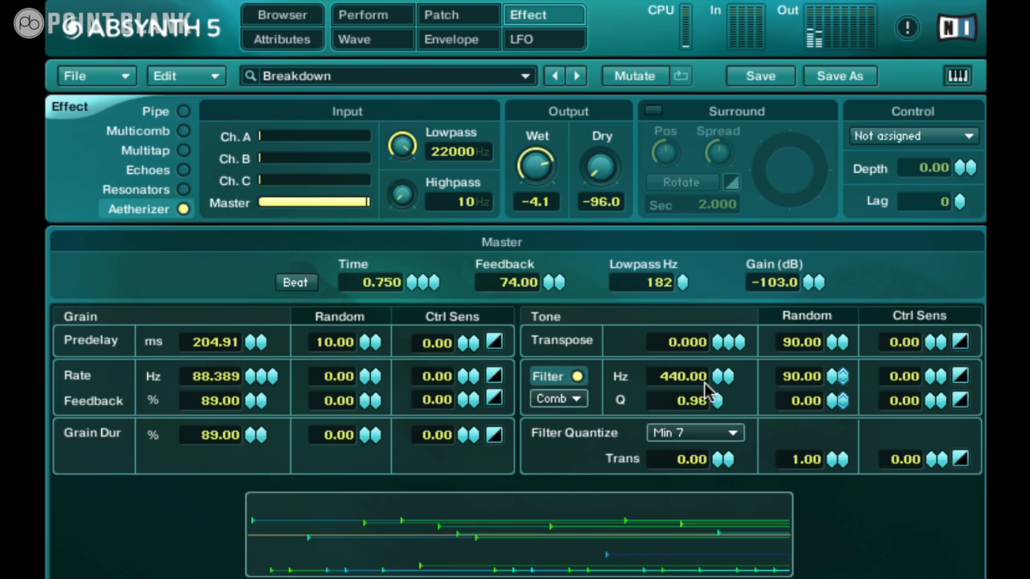
Sweep the Comb filter frequency to 2349.32 Hz and the grain Rate to 314.981 Hz, and lower them to 1396.92 Hz and 62.5 Hz
left_click_drag(722, 386, 720, 345)
left_click_drag(256, 383, 252, 368)
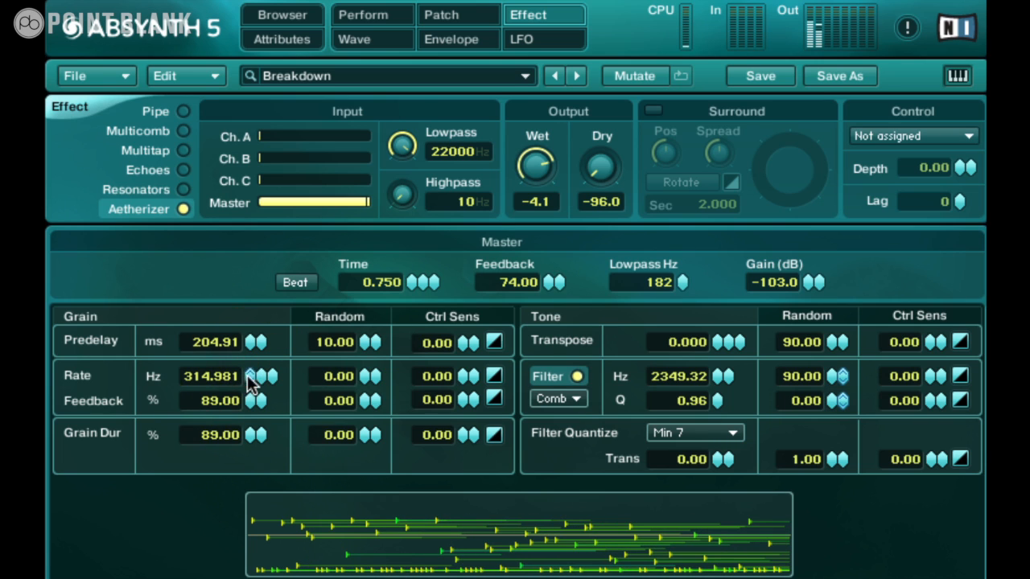
mouse_move(716, 378)
left_mouse_down()
mouse_move(713, 352)
mouse_move(715, 390)
left_mouse_up()
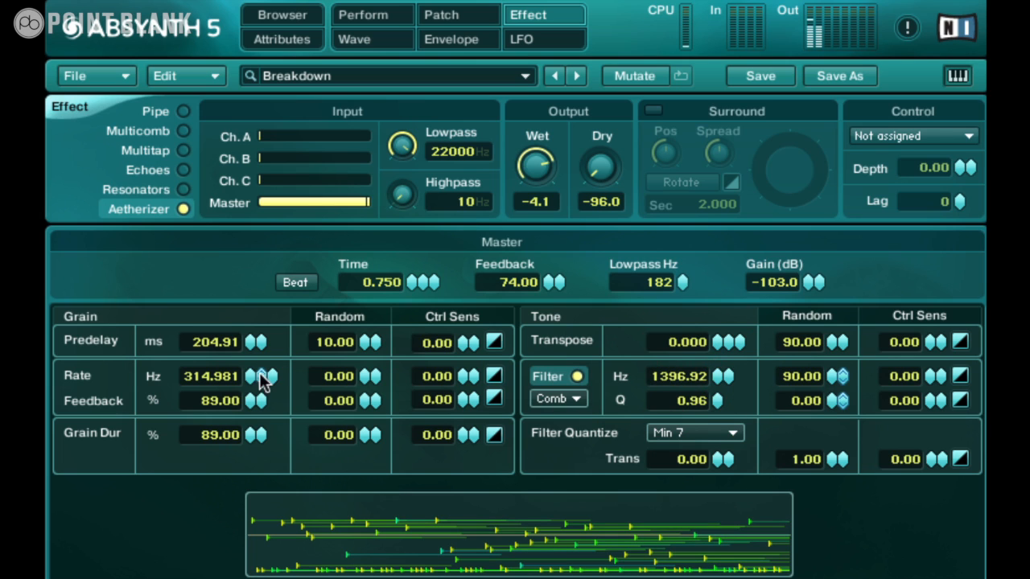
left_click_drag(251, 378, 255, 415)
Return the Tone filter to BP and raise its frequency, with the grain Rate set to 222.725 Hz
left_click(554, 399)
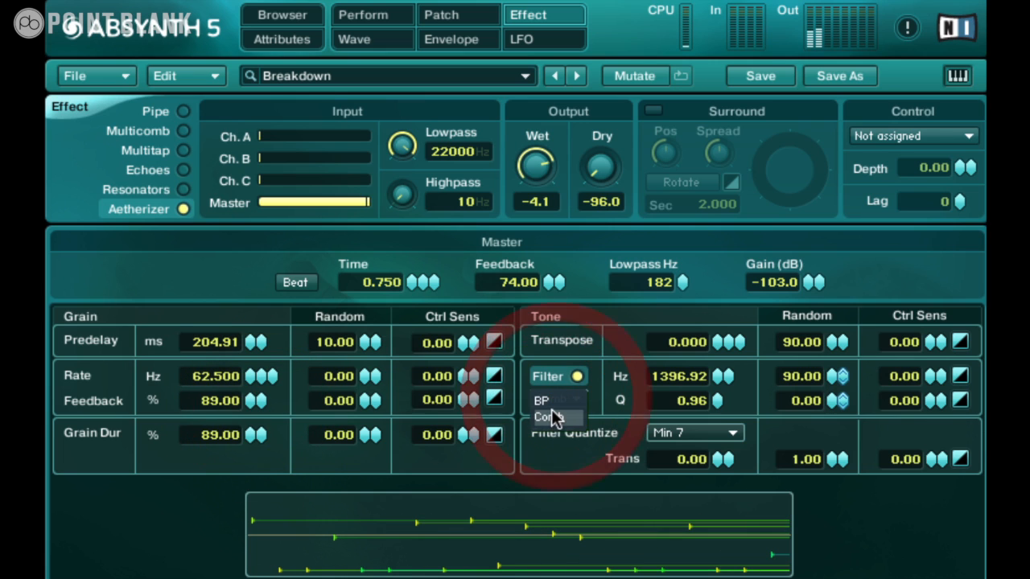
left_click(552, 412)
left_click(554, 398)
left_click(541, 420)
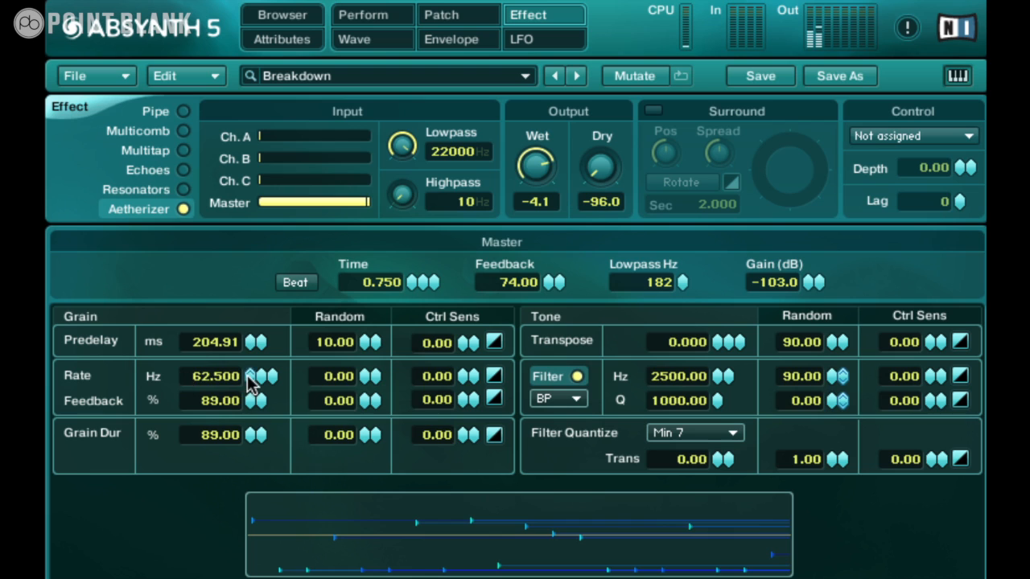
left_click_drag(251, 382, 253, 343)
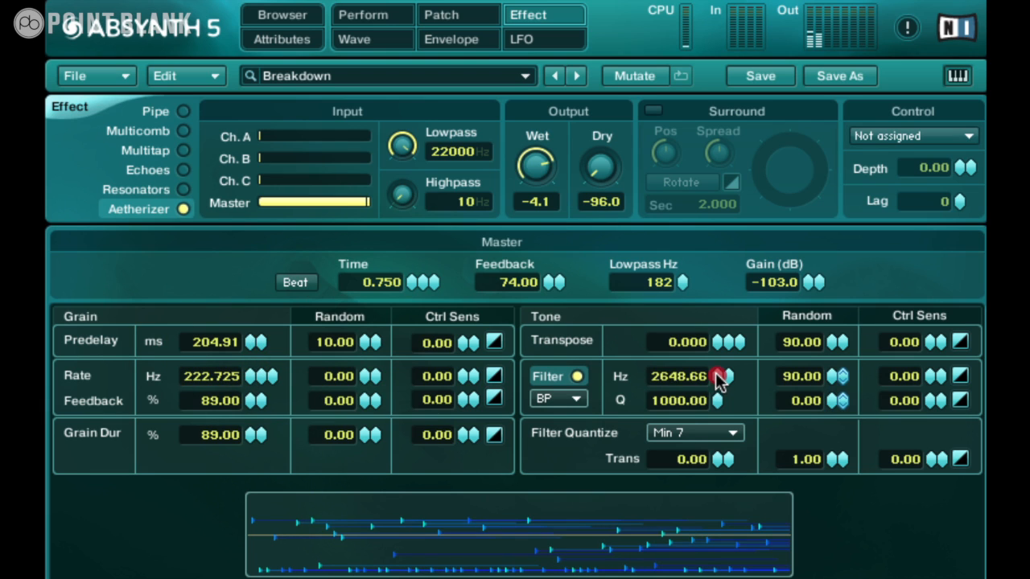
left_click_drag(719, 381, 719, 366)
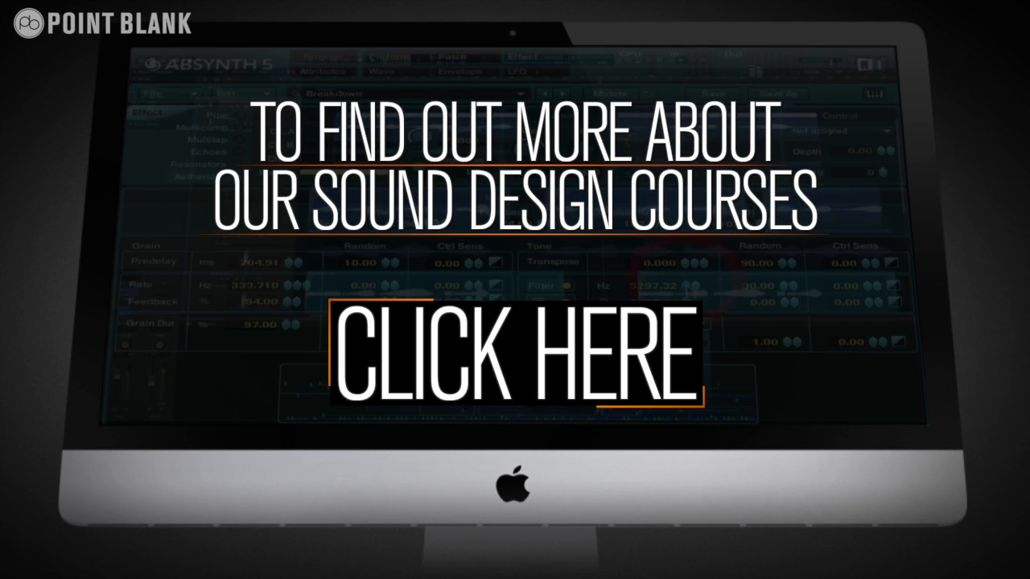